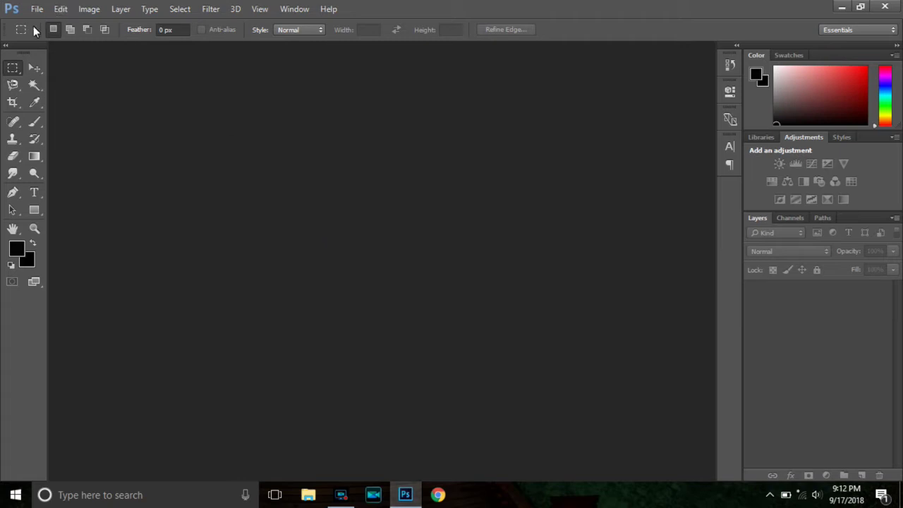
Step: Create a new 1280 × 720 px, 150 ppi document with a grey background
left_click(37, 9)
left_click(50, 22)
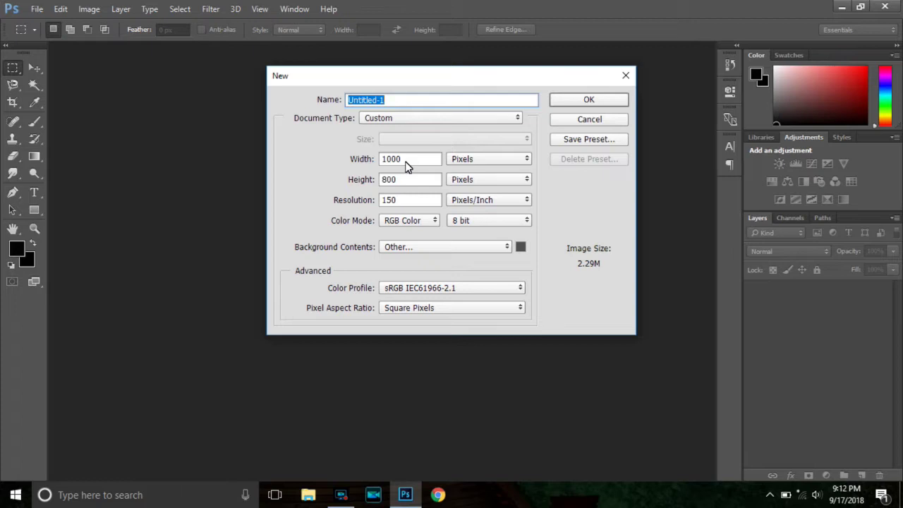
left_click_drag(410, 160, 373, 161)
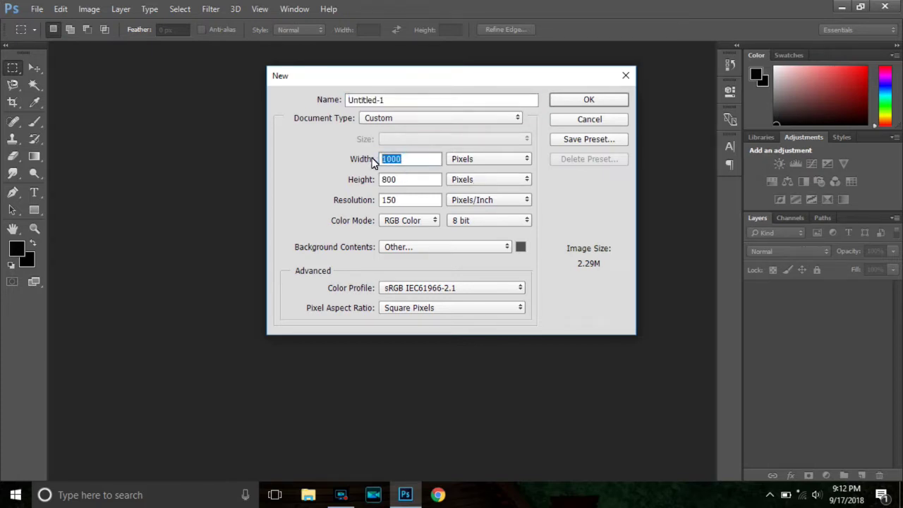
type("1280")
type("0")
key("Tab")
type("720")
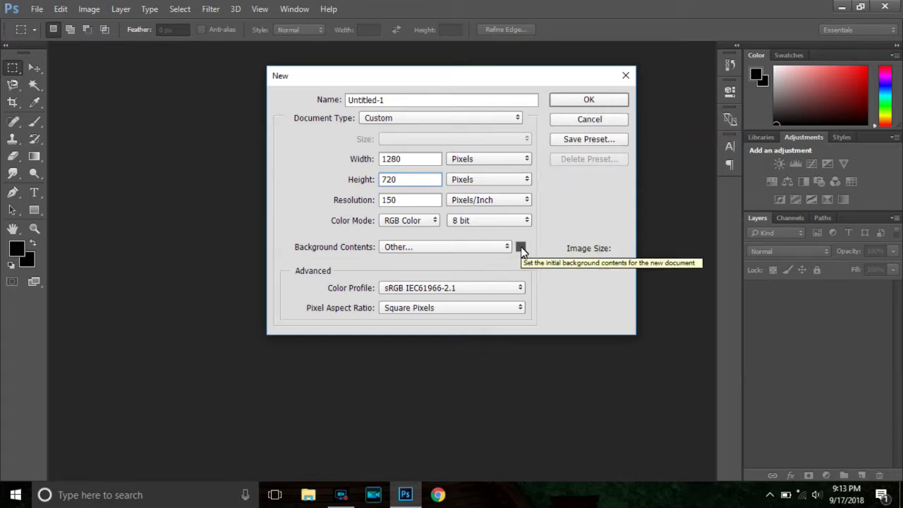
left_click(590, 100)
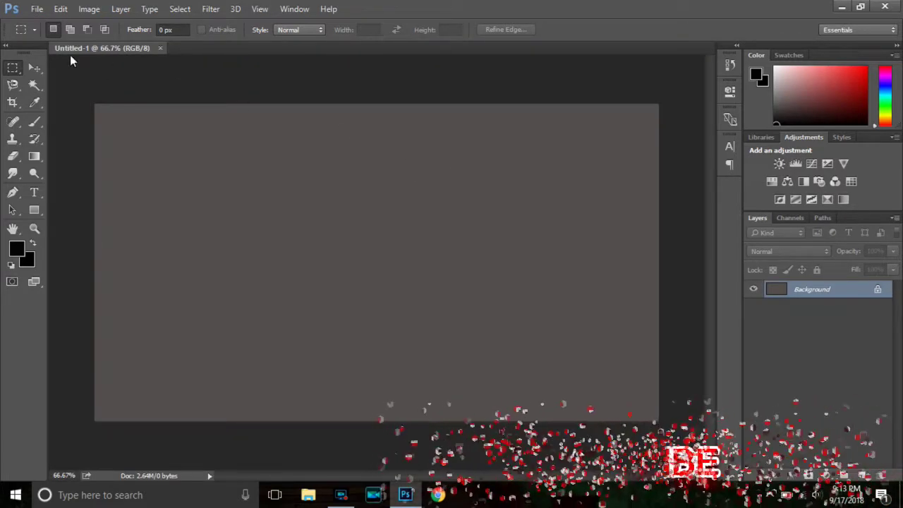
Step: With the Move tool active, drag the Scene photo from the desktop into Photoshop
left_click(33, 67)
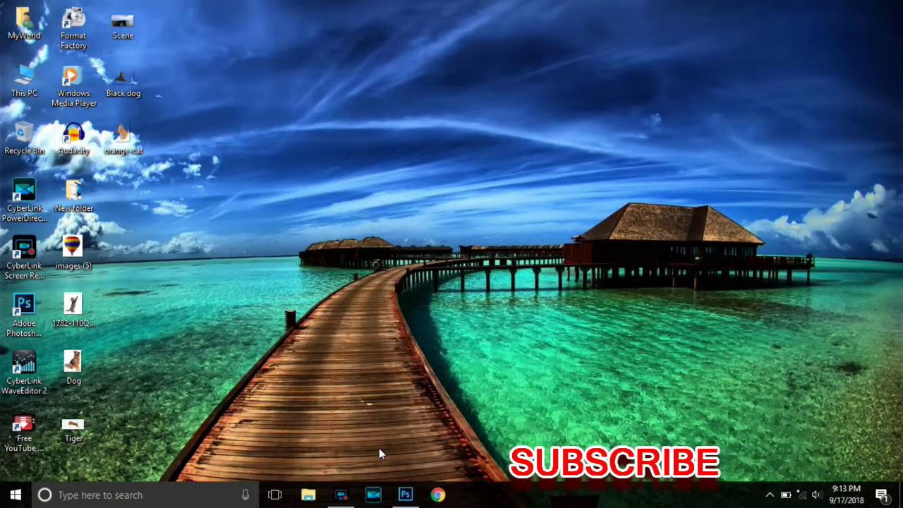
left_click_drag(124, 22, 415, 454)
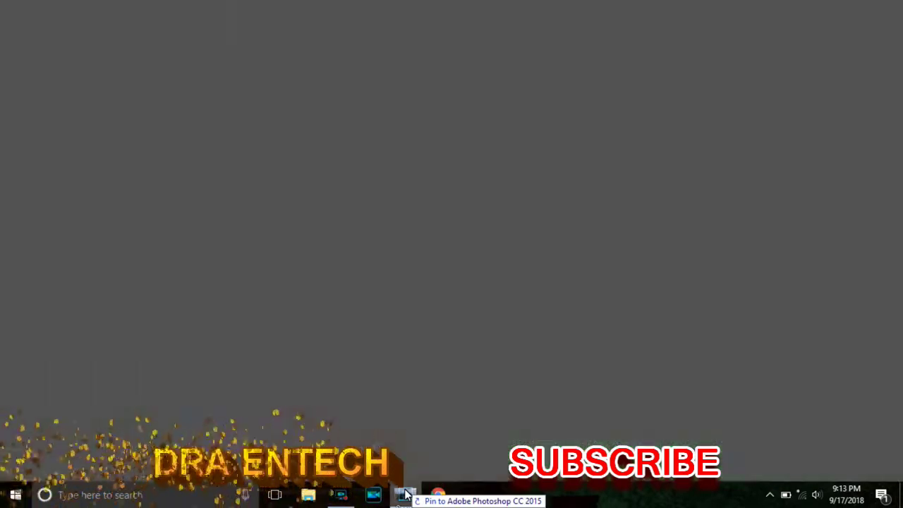
left_click_drag(414, 449, 333, 239)
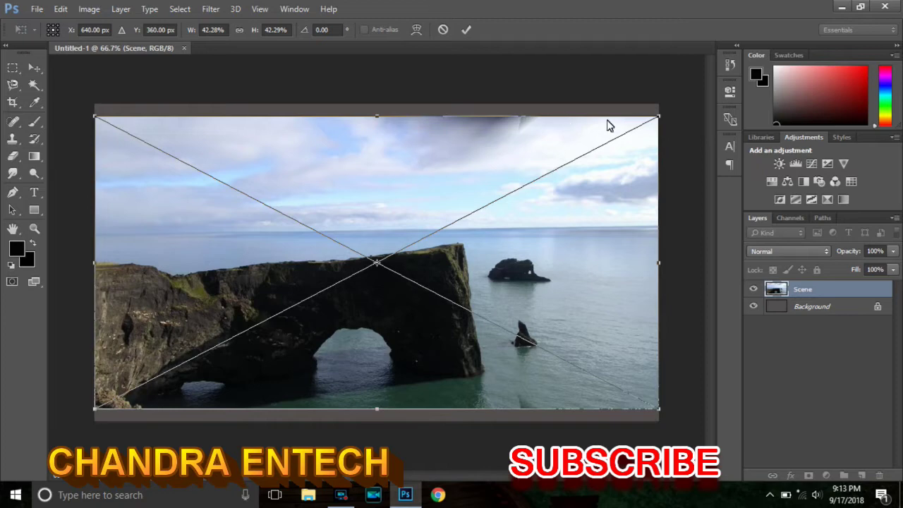
Step: Enlarge the Scene photo to about 70.7% × 78.7% to cover the canvas, commit it, and minimize Photoshop
mouse_move(659, 116)
left_mouse_down()
mouse_move(789, 12)
mouse_move(554, 150)
mouse_move(270, 294)
left_mouse_up()
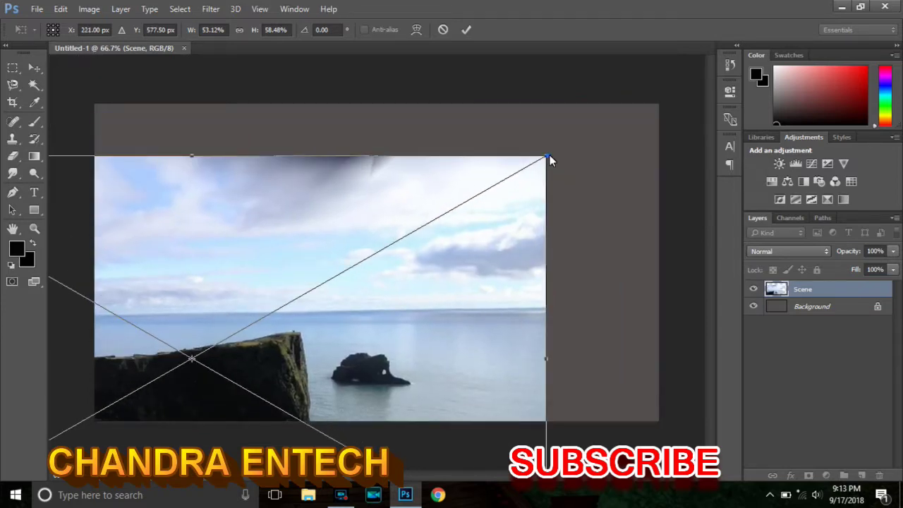
left_click_drag(549, 160, 703, 67)
left_click_drag(520, 136, 369, 241)
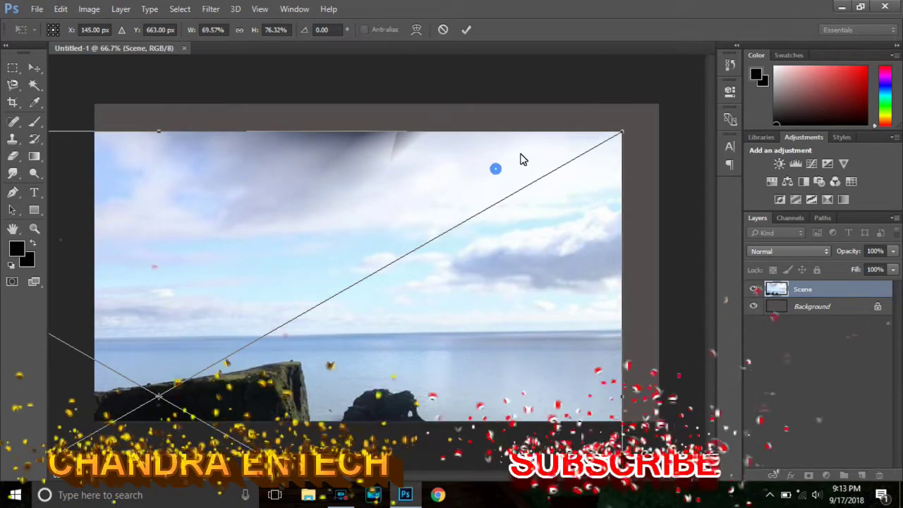
left_click_drag(520, 159, 532, 143)
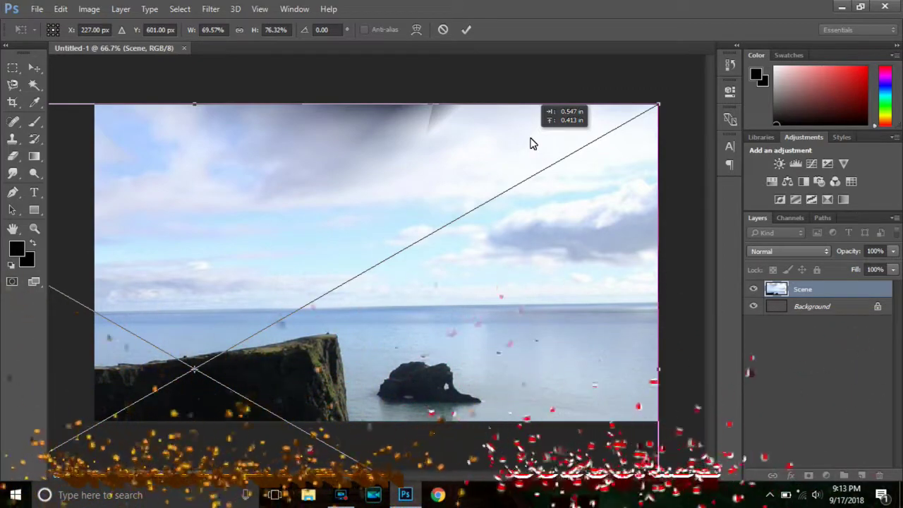
left_click_drag(659, 106, 674, 88)
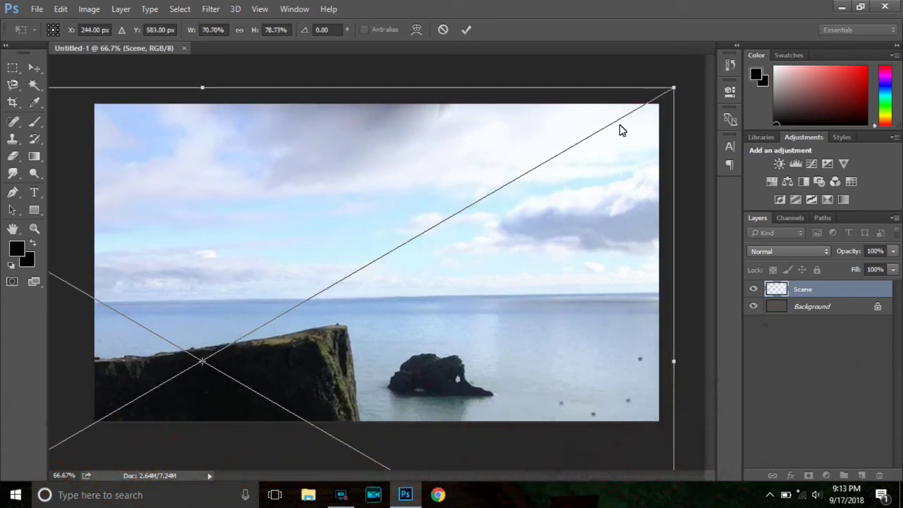
left_click_drag(550, 137, 533, 154)
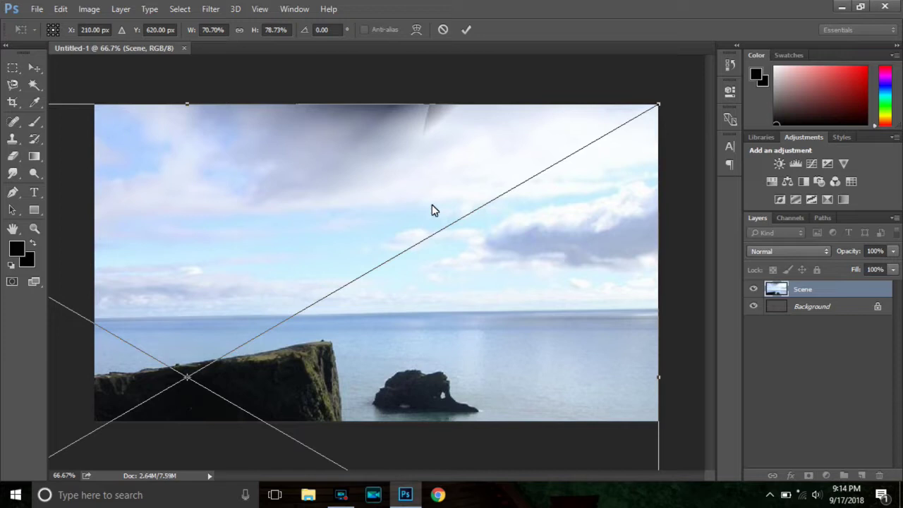
left_click(466, 29)
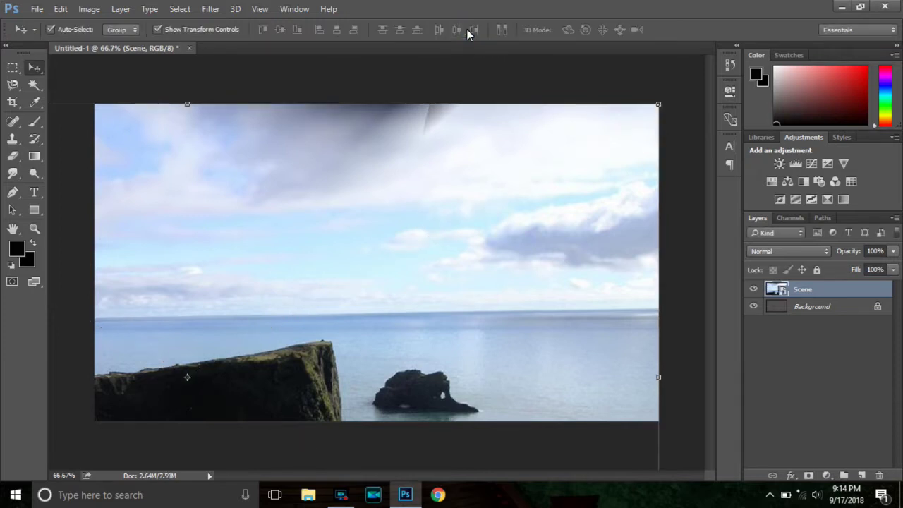
left_click(409, 494)
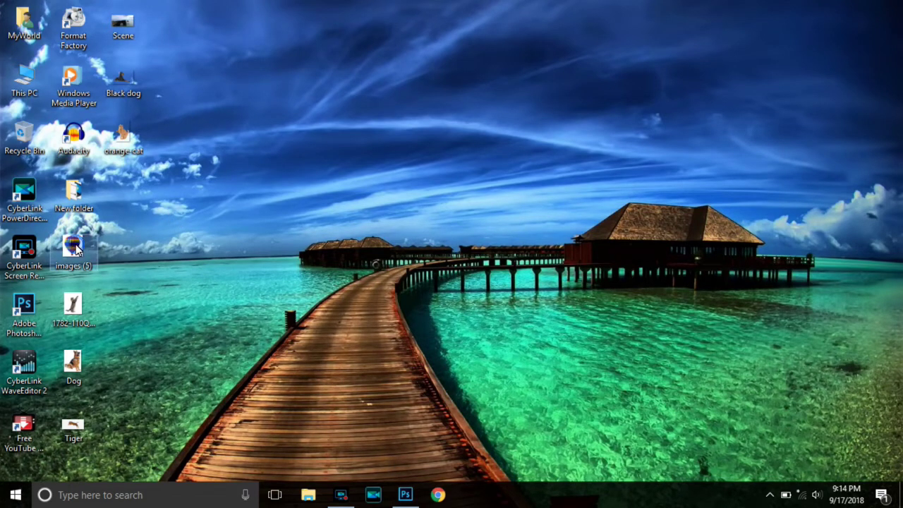
Step: Drag the Black dog, Dog, Tiger and images (5) files together into Photoshop
left_click(130, 91)
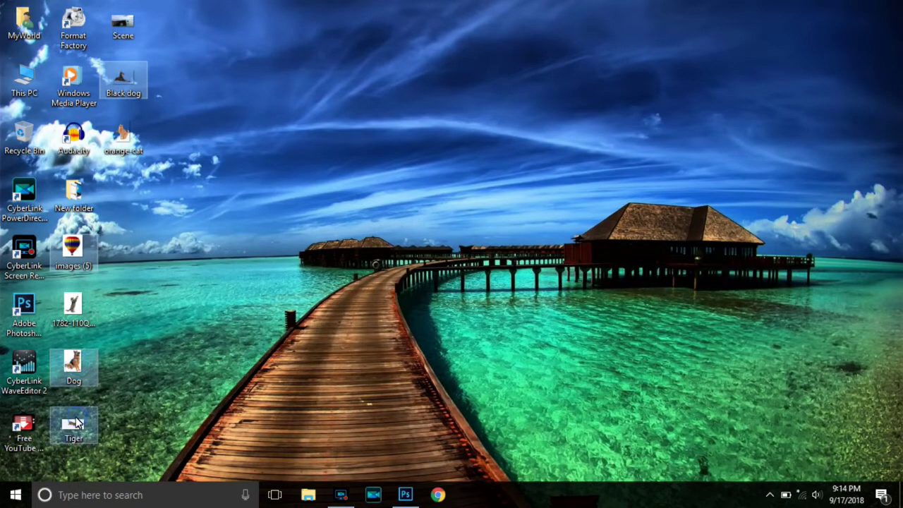
left_click_drag(72, 363, 406, 449)
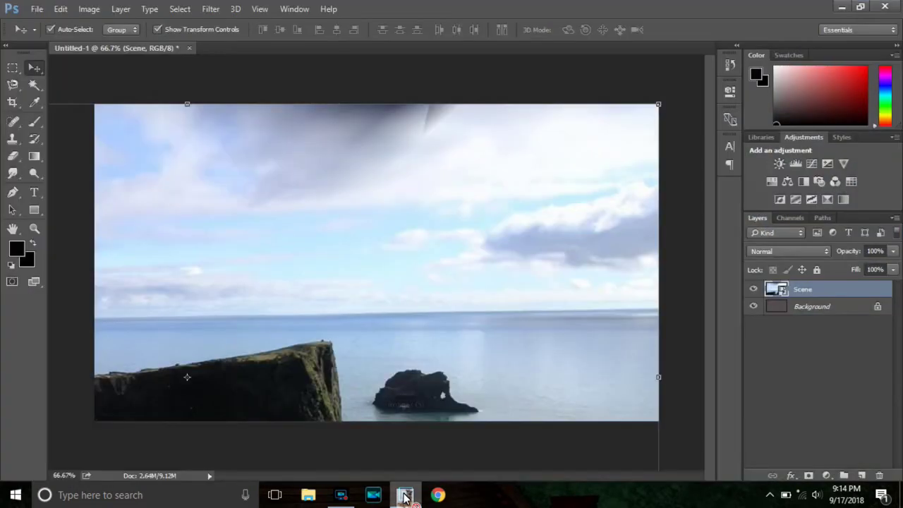
left_click_drag(406, 449, 375, 340)
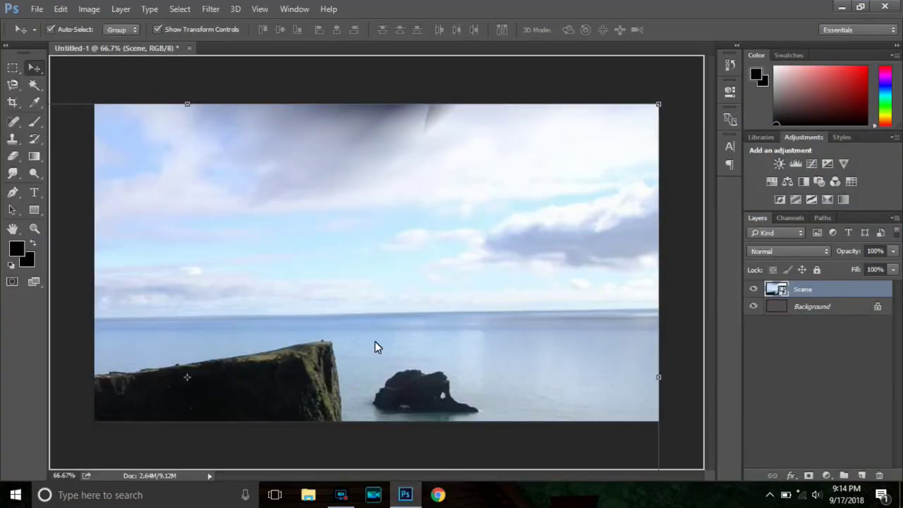
Step: Drop the photos on the canvas and place the Dog at about 12% on the cliff
left_click_drag(204, 215, 206, 215)
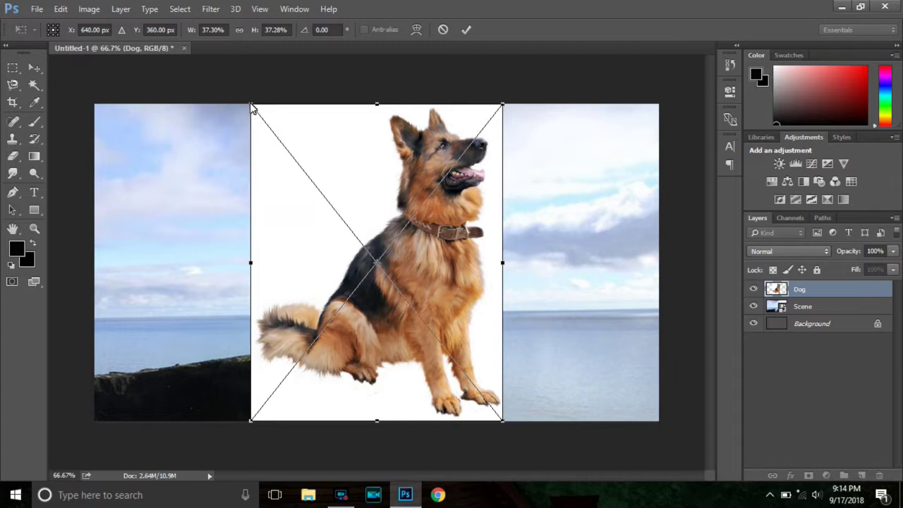
mouse_move(252, 106)
left_mouse_down()
mouse_move(352, 236)
mouse_move(421, 292)
mouse_move(423, 315)
left_mouse_up()
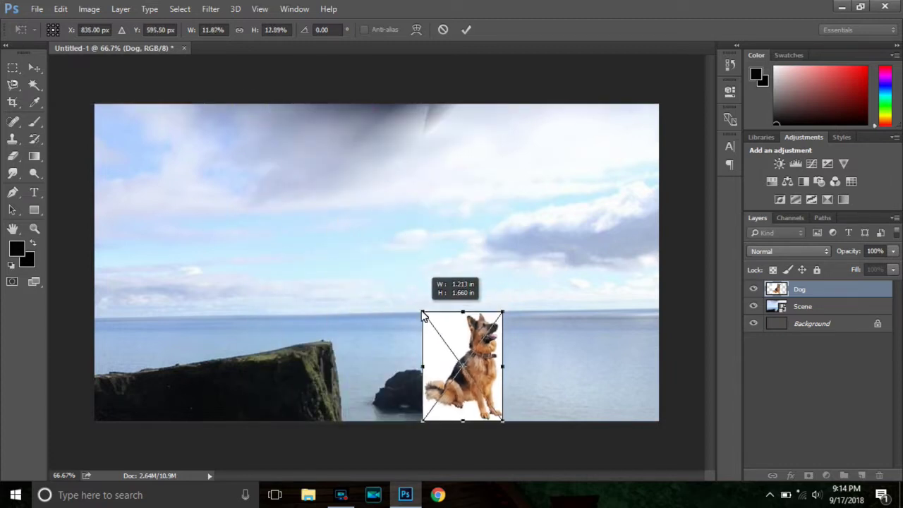
mouse_move(466, 342)
left_mouse_down()
mouse_move(232, 292)
mouse_move(219, 278)
left_mouse_up()
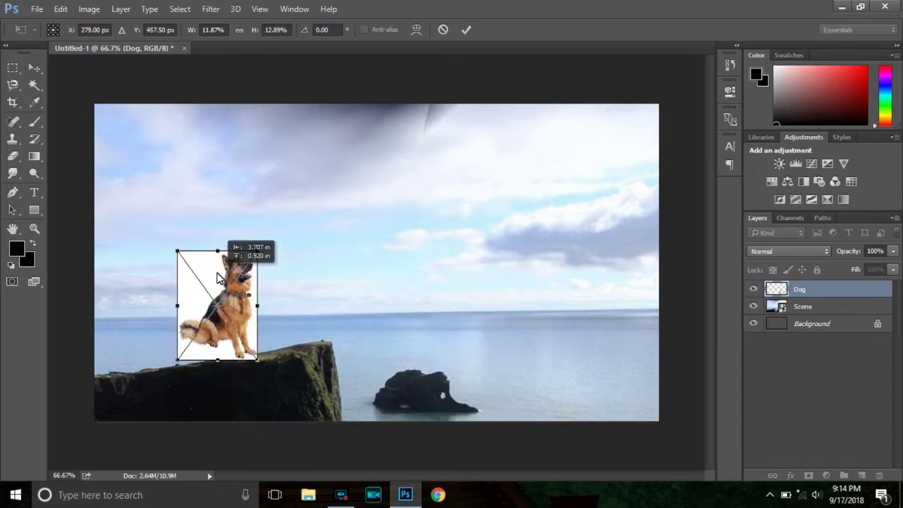
left_click(466, 31)
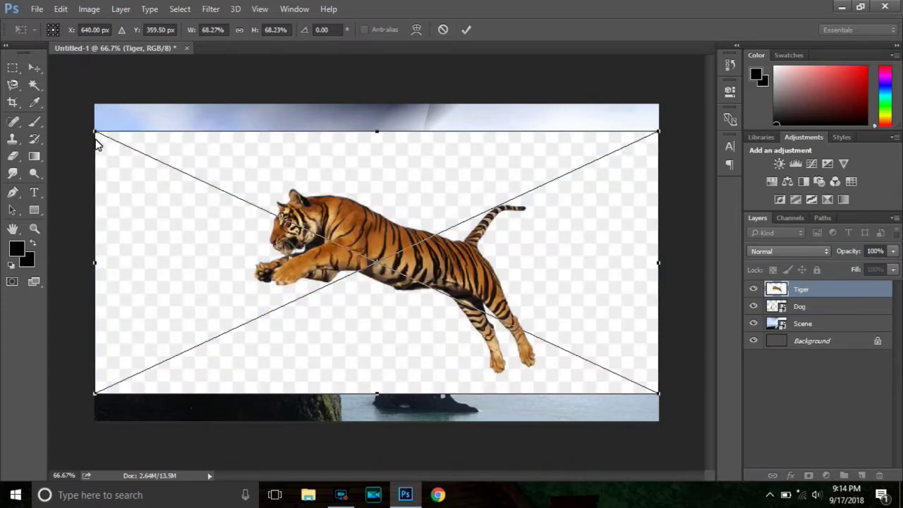
Step: Shrink the Tiger to about 18% in the lower right, then the Black dog to ~14% beside it
left_click_drag(96, 134, 511, 308)
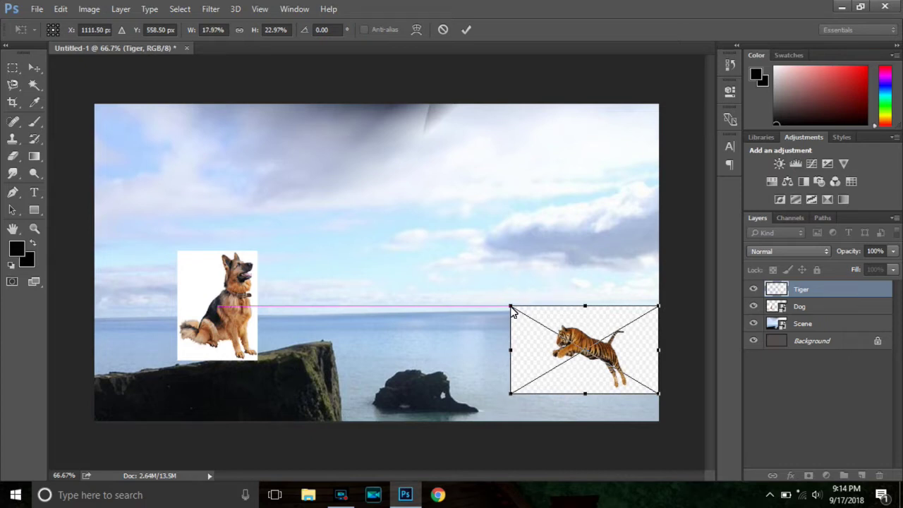
left_click(466, 29)
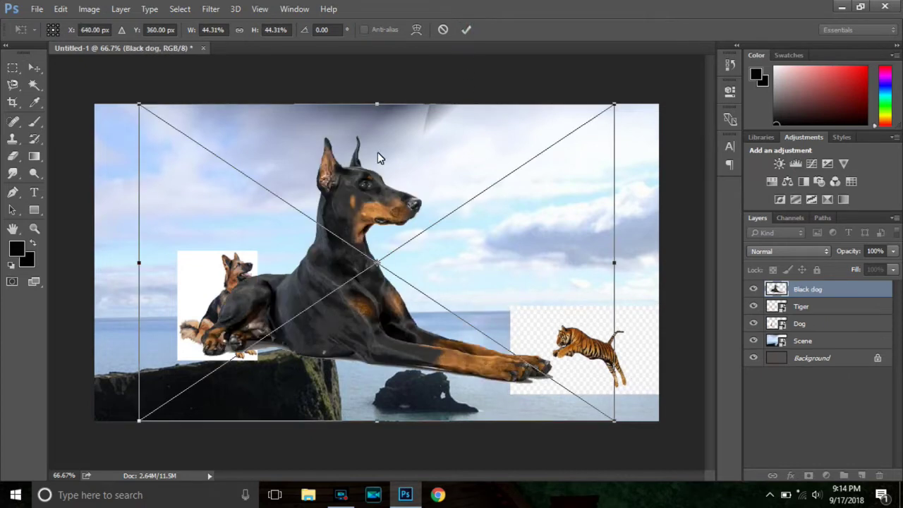
left_click_drag(138, 103, 398, 260)
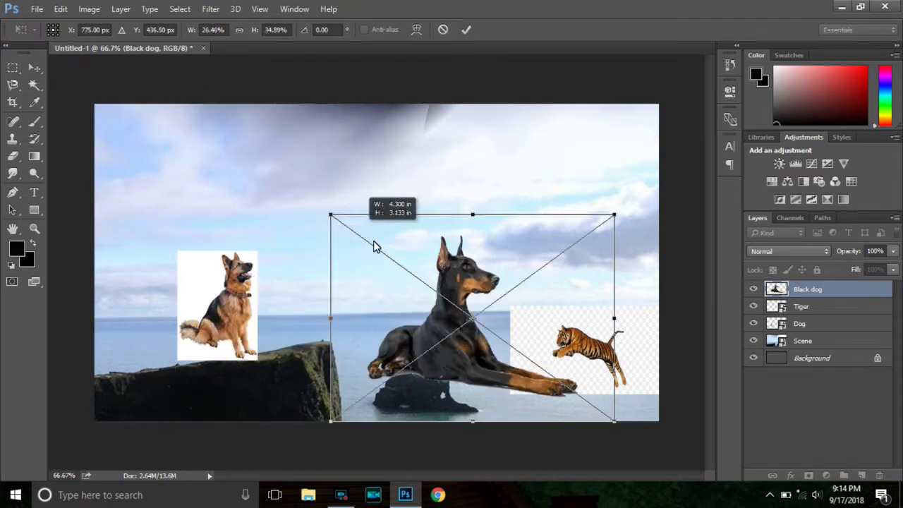
left_click_drag(398, 260, 464, 304)
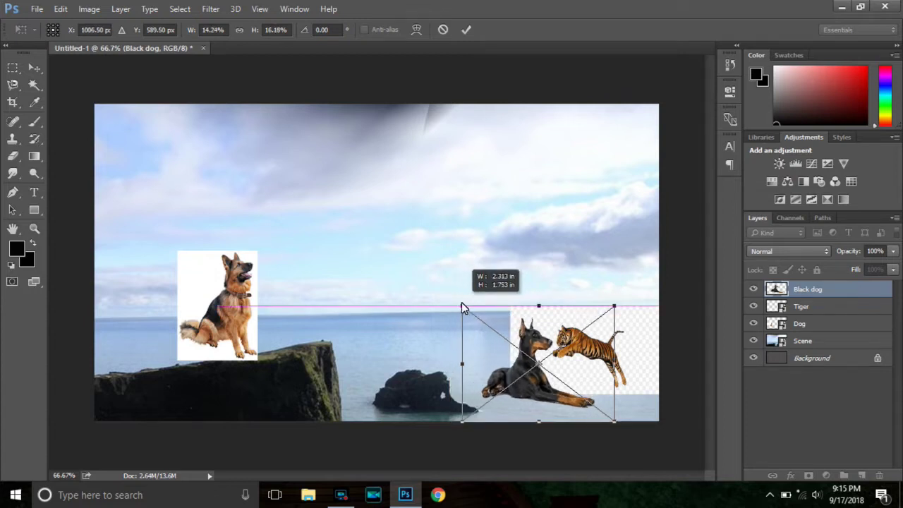
Step: Commit the black dog, then shrink the hot-air balloon and commit its size
left_click(466, 31)
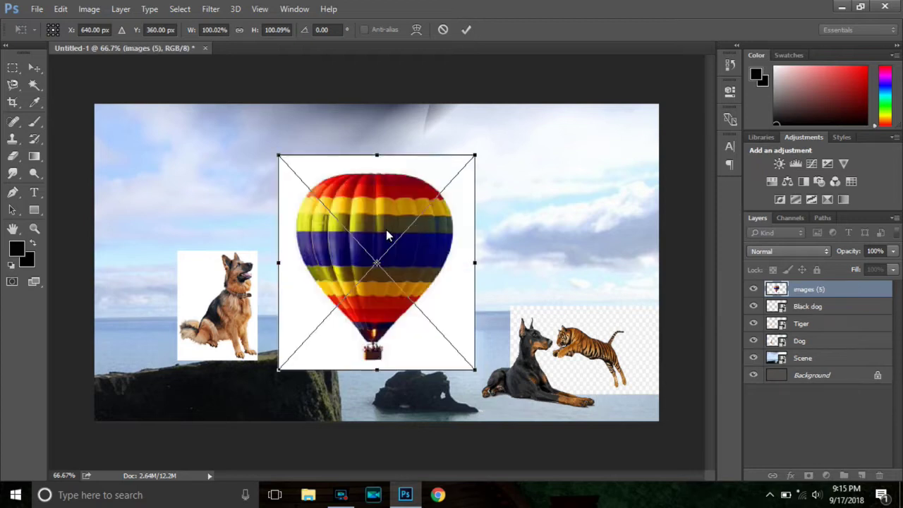
left_click_drag(285, 162, 336, 215)
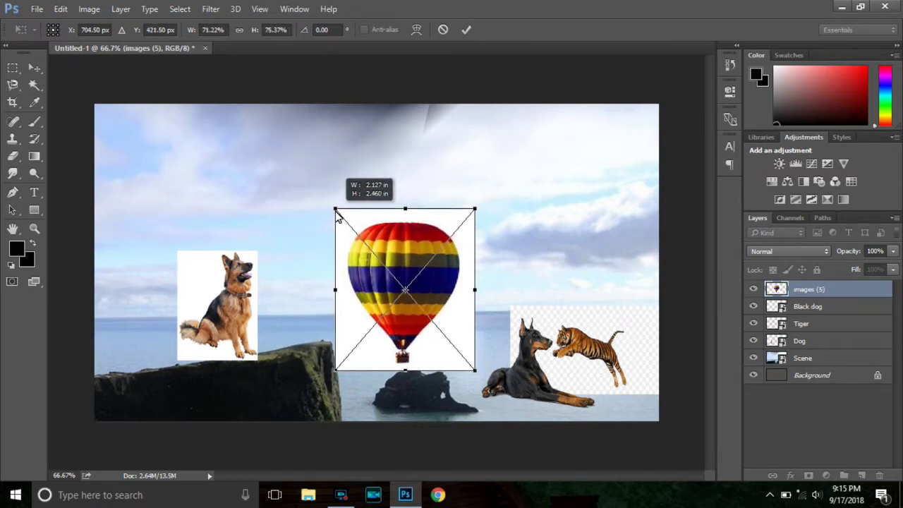
left_click_drag(336, 214, 350, 223)
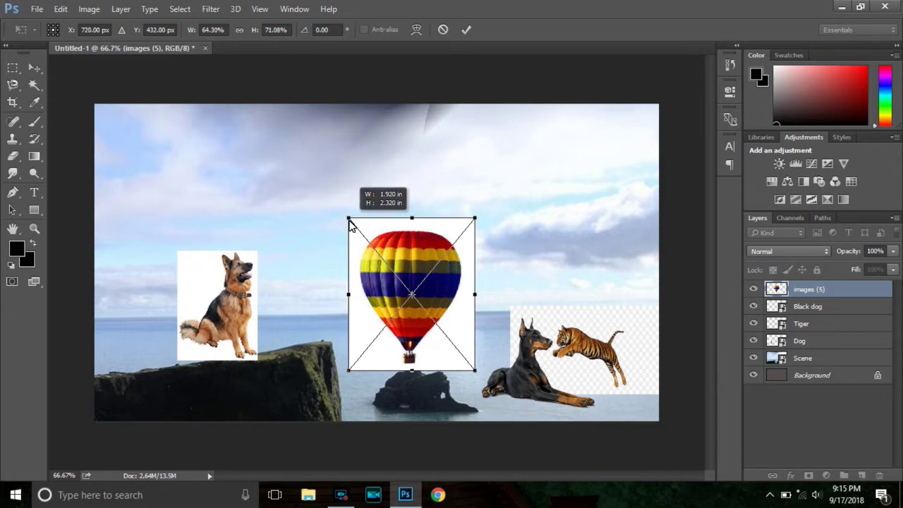
left_click_drag(352, 226, 355, 229)
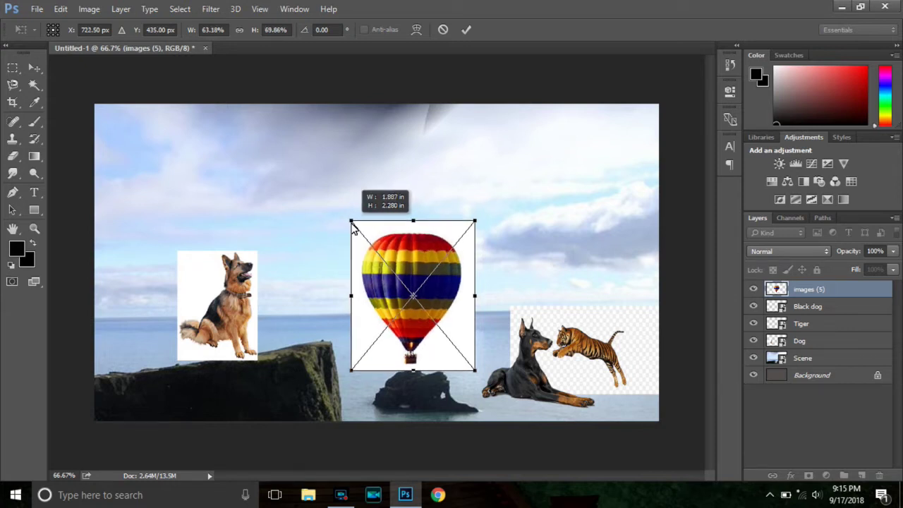
left_click(468, 30)
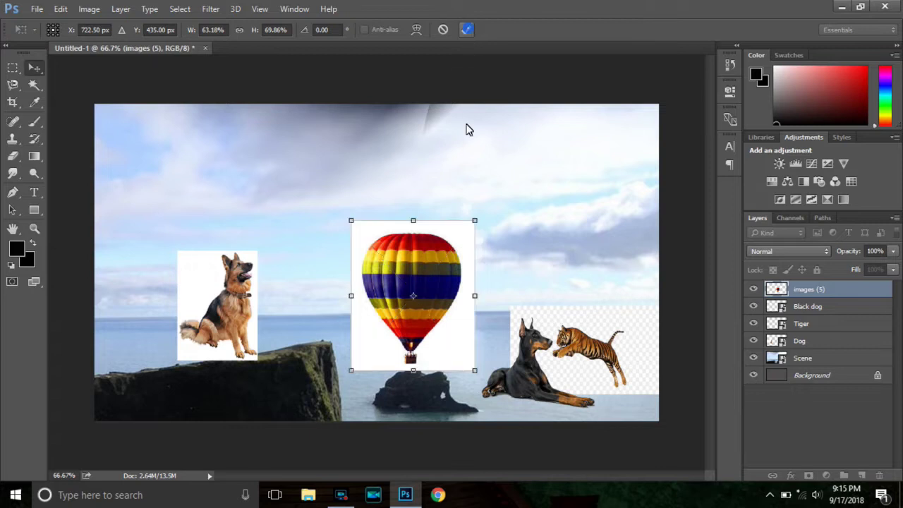
Step: Place the balloon at about 42% × 46% in the upper-right sky, touching the canvas top
mouse_move(395, 260)
left_mouse_down()
mouse_move(525, 143)
mouse_move(486, 149)
left_mouse_up()
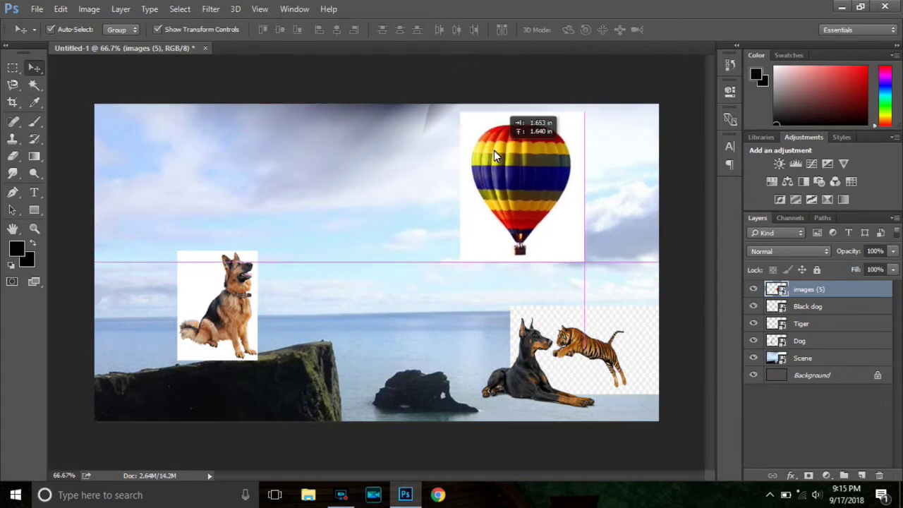
left_click_drag(449, 106, 494, 164)
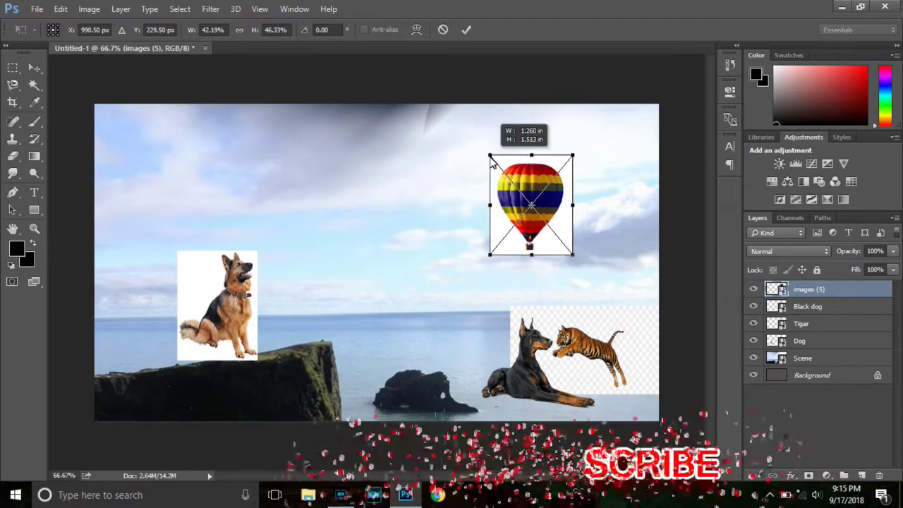
left_click_drag(493, 164, 494, 165)
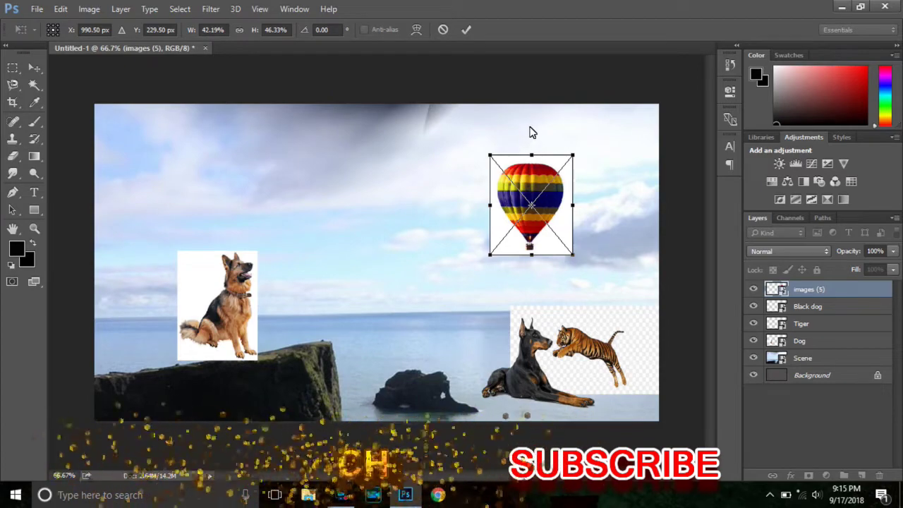
left_click_drag(527, 194, 537, 70)
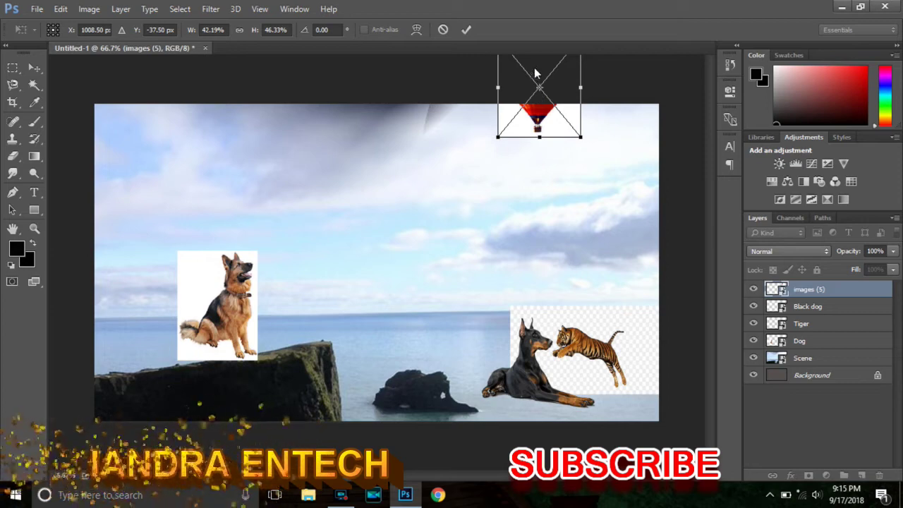
left_click_drag(537, 71, 547, 135)
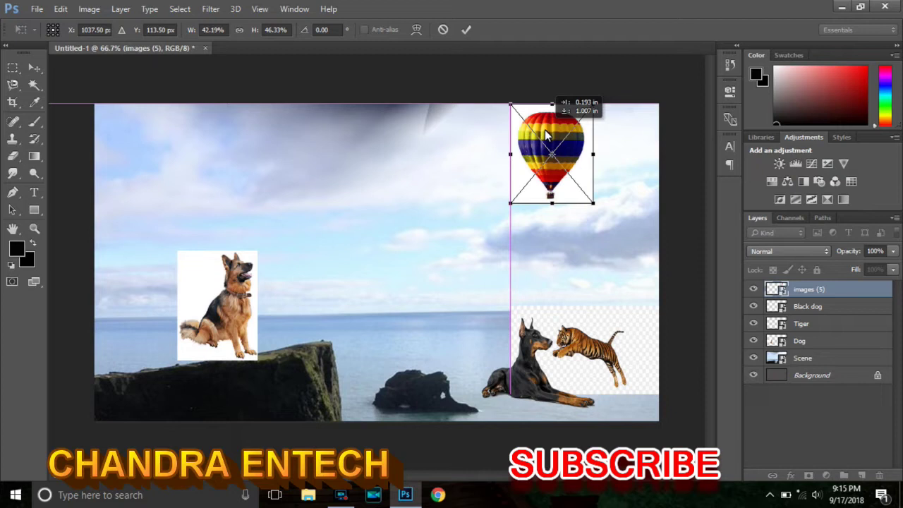
left_click_drag(548, 135, 547, 135)
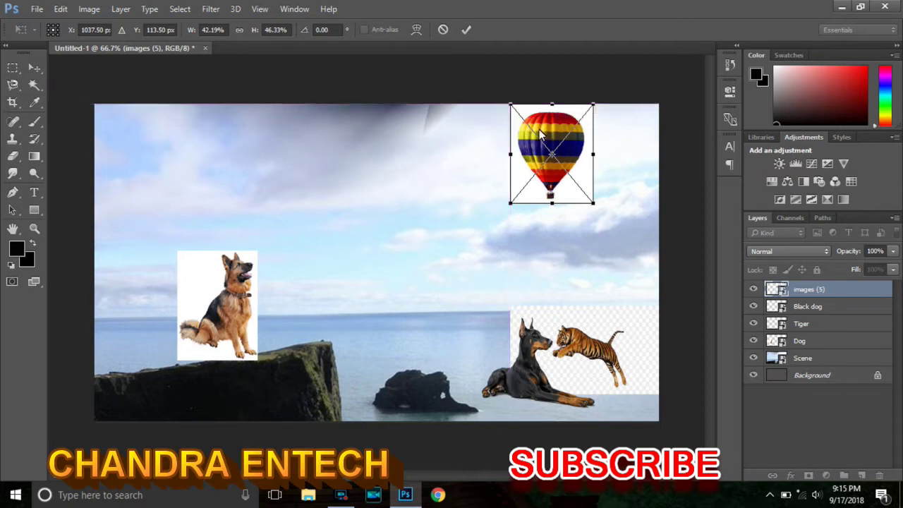
left_click(468, 32)
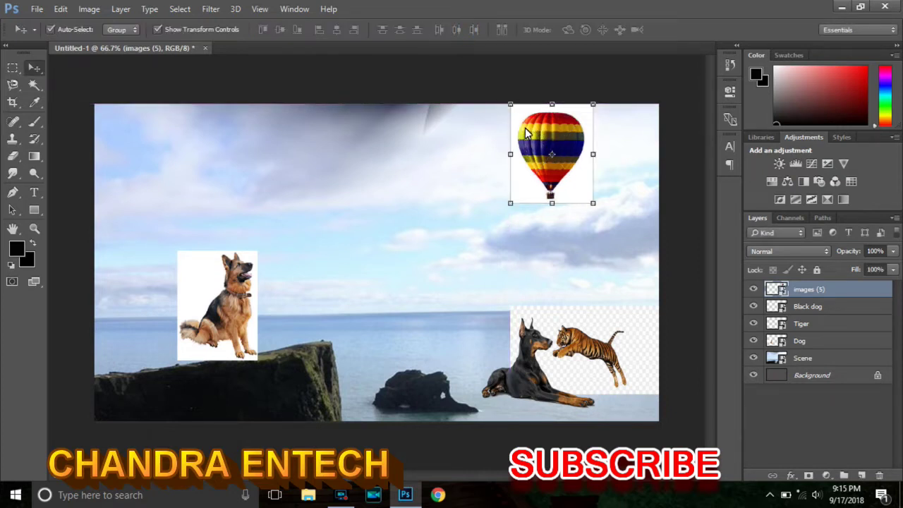
Step: Rasterize the images (5), Black dog, Tiger, Dog and Scene layers together, then reselect images (5)
left_click(819, 307, "ctrl")
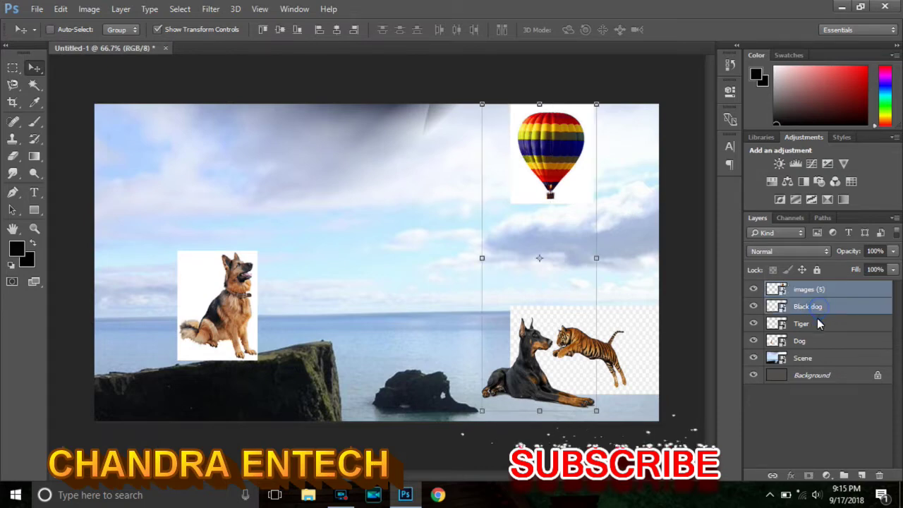
left_click(812, 324, "ctrl")
left_click(813, 340, "ctrl")
left_click(814, 356, "ctrl")
right_click(816, 359)
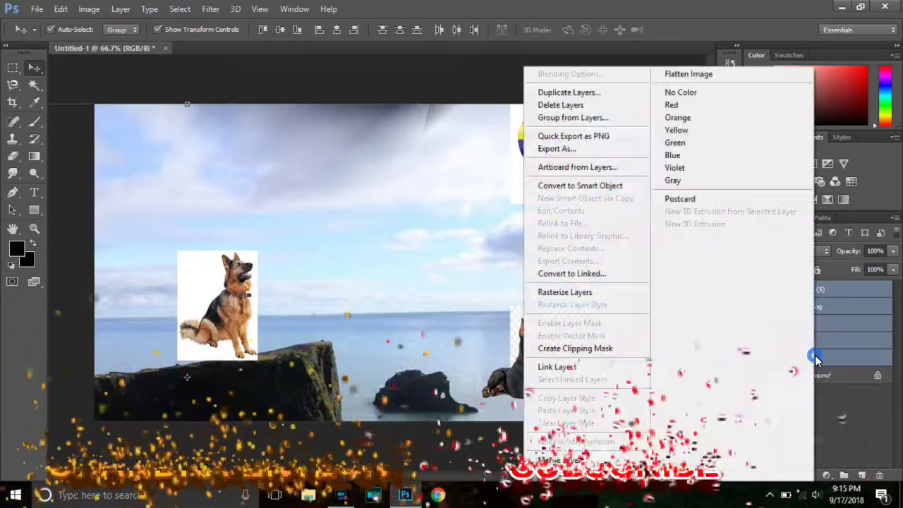
left_click(613, 297)
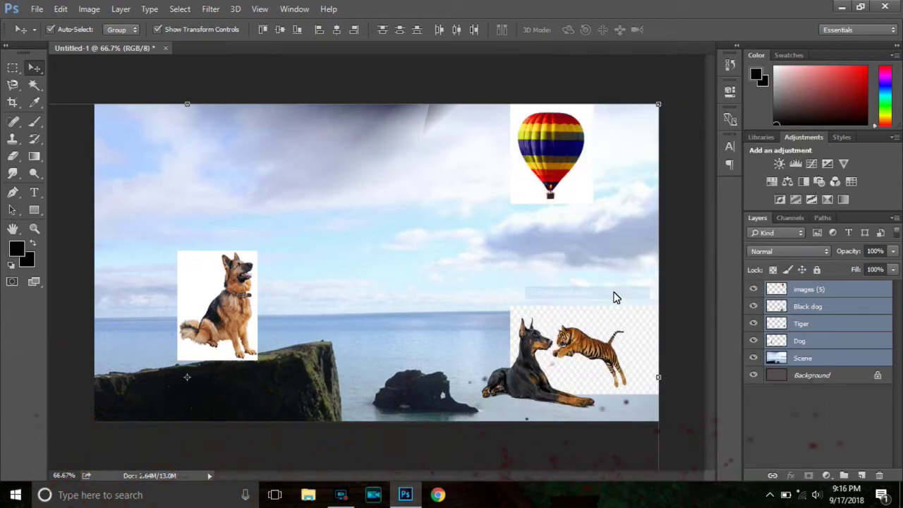
left_click(821, 292)
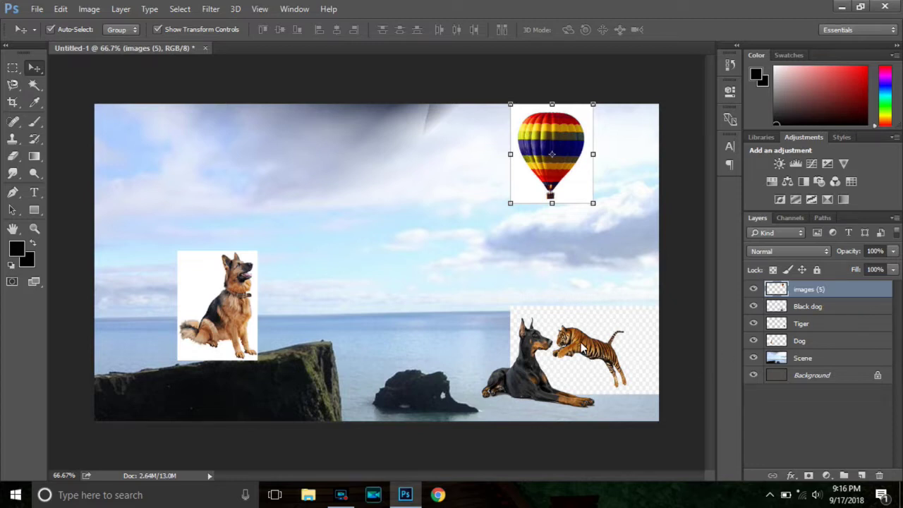
Step: Lift the Tiger off the doberman and scale it to about 93.5% × 83.6% beneath the balloon basket
left_click(583, 350)
left_click_drag(580, 349, 539, 239)
left_click_drag(471, 197, 483, 215)
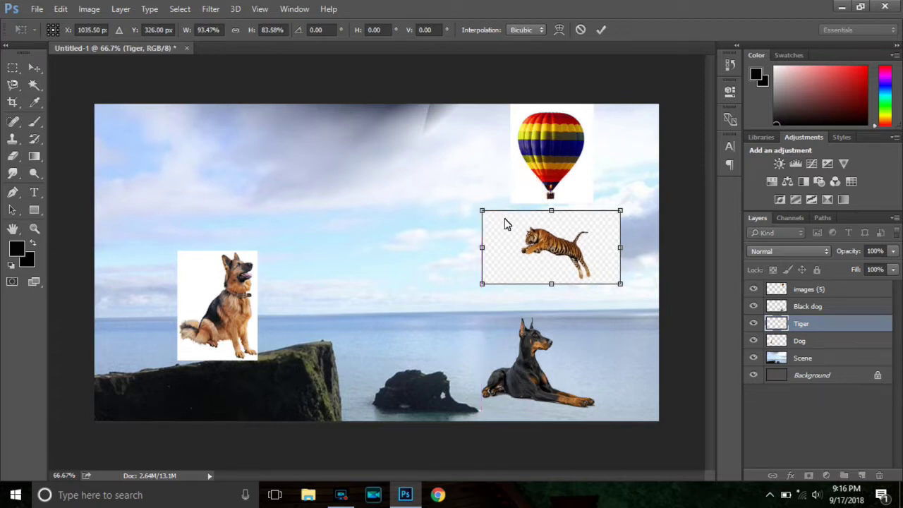
left_click_drag(556, 232, 552, 223)
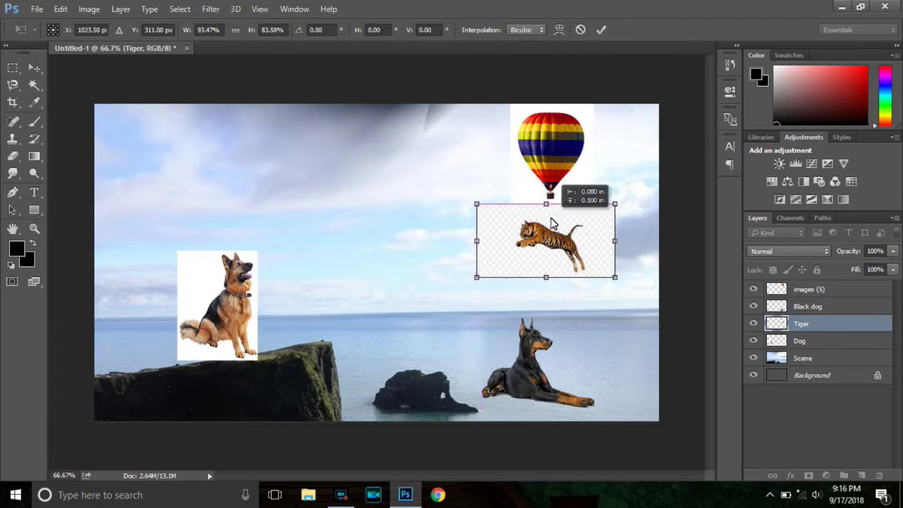
left_click_drag(552, 224, 552, 218)
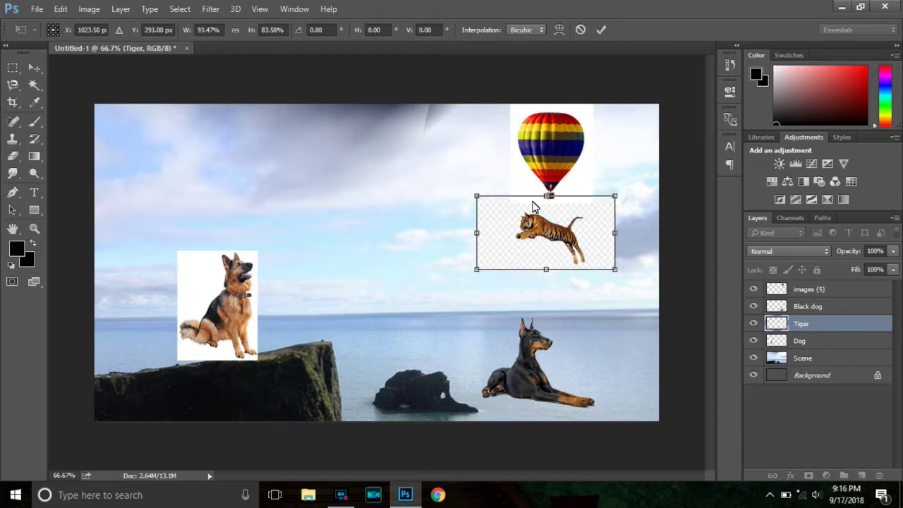
left_click(603, 32)
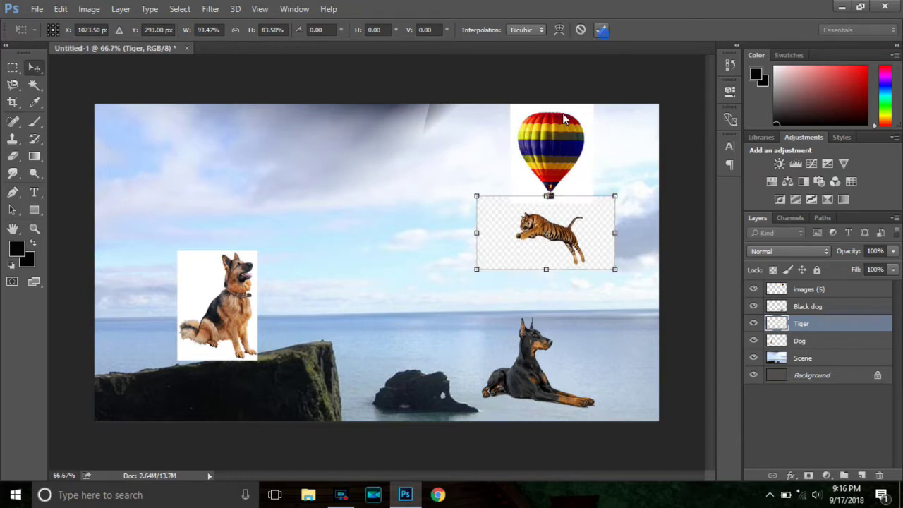
Step: Delete the tiger's background with the Magic Wand Tool, then deselect
left_click(34, 84)
right_click(32, 83)
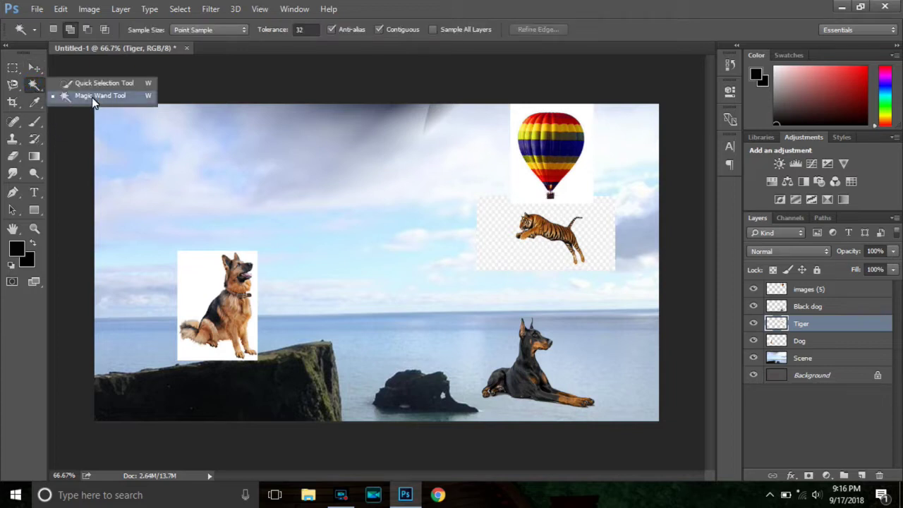
left_click(123, 98)
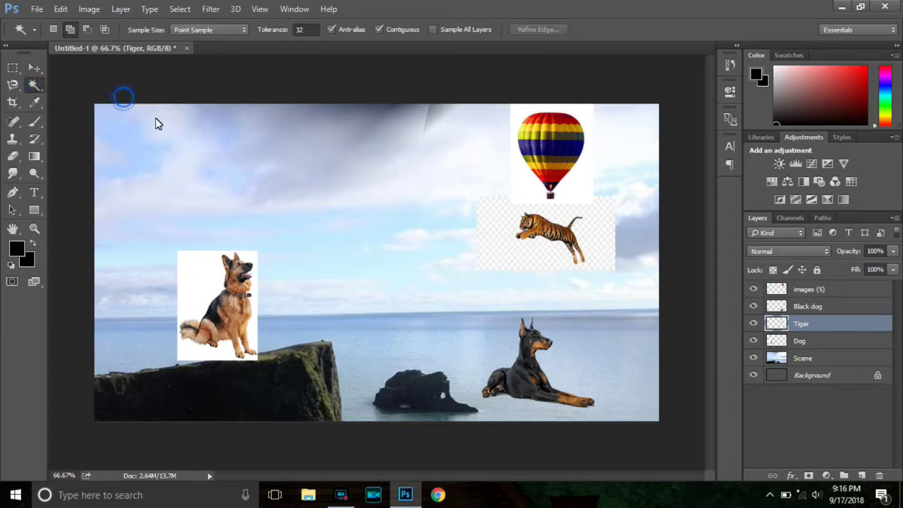
left_click(500, 226)
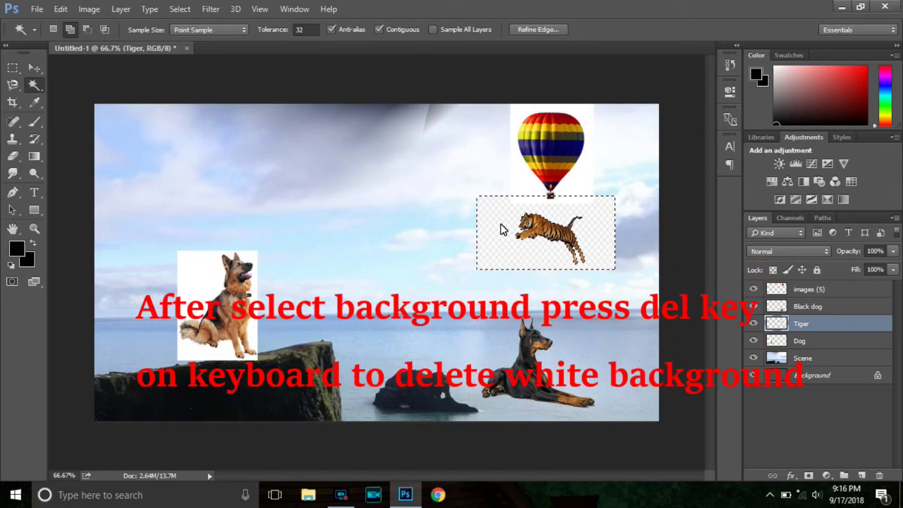
key("Delete")
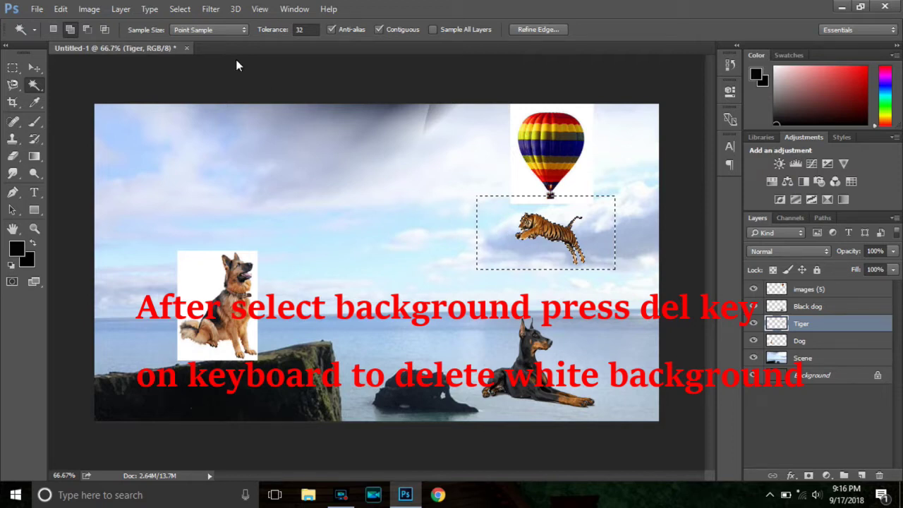
left_click(33, 67)
left_click(180, 9)
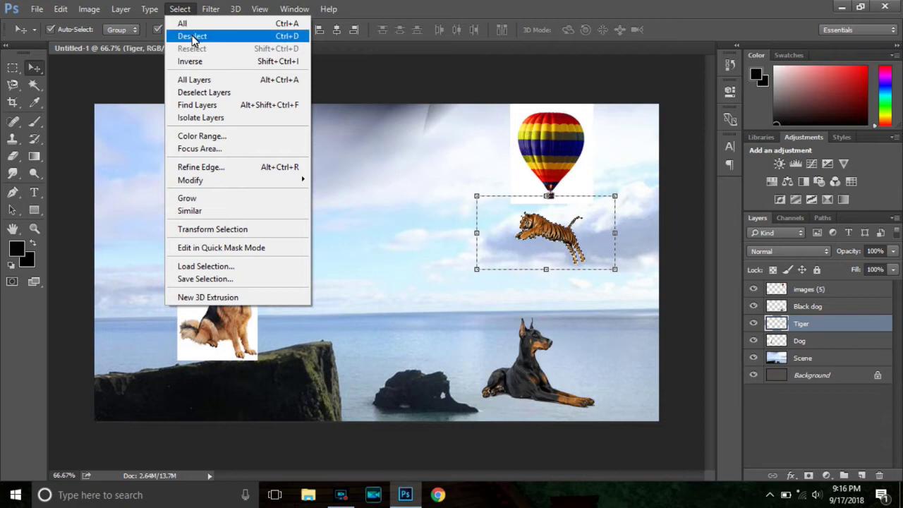
left_click(191, 36)
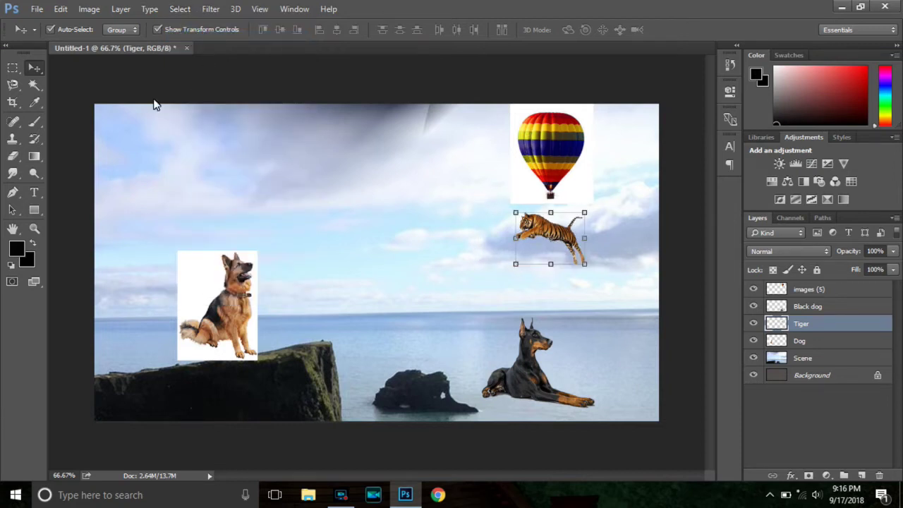
Step: Paint two black rope lines with the Brush from the balloon basket down to the tiger
left_click(35, 125)
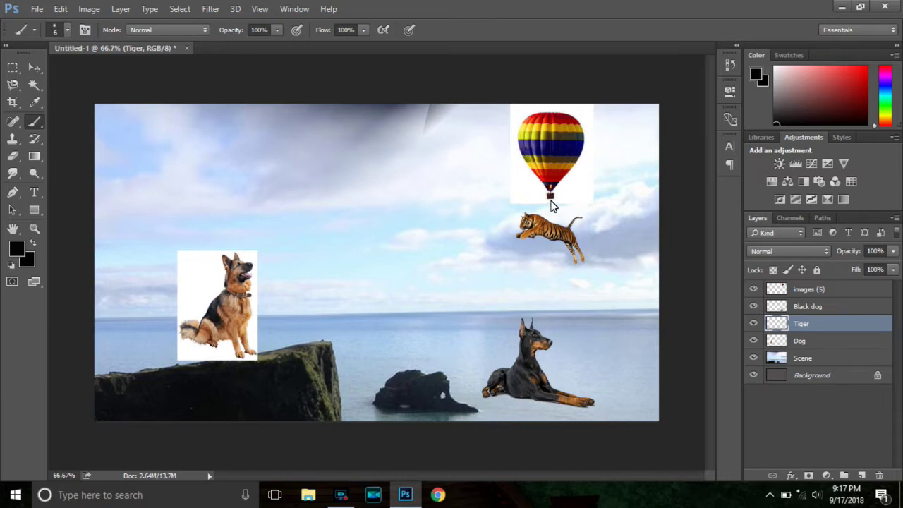
left_click_drag(551, 203, 541, 241)
left_click_drag(550, 203, 564, 248)
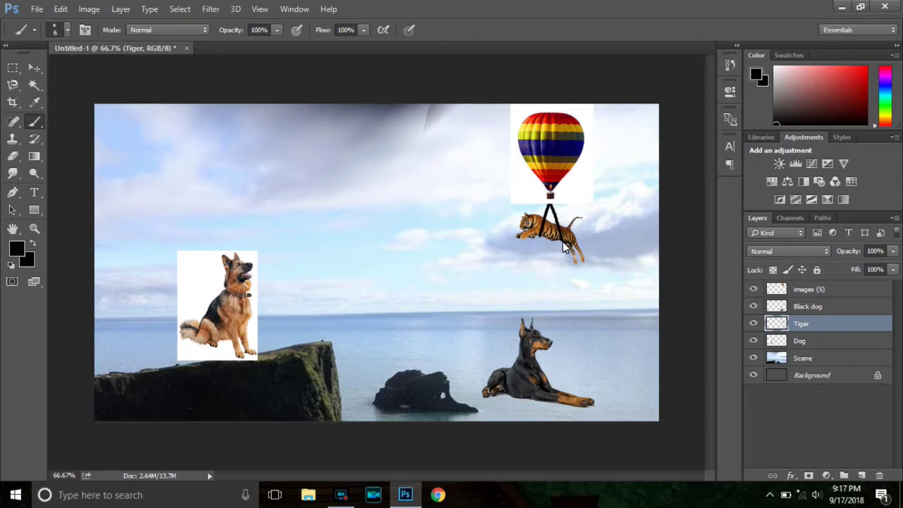
key("alt+bracketright")
key("alt+bracketright")
Step: Delete the white background around the balloon on the images (5) layer with the Magic Wand
key("w")
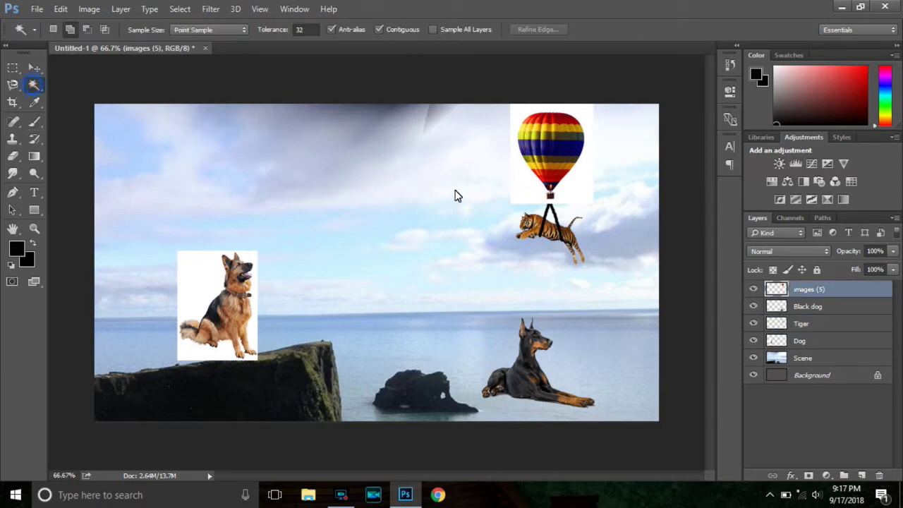
left_click(527, 193)
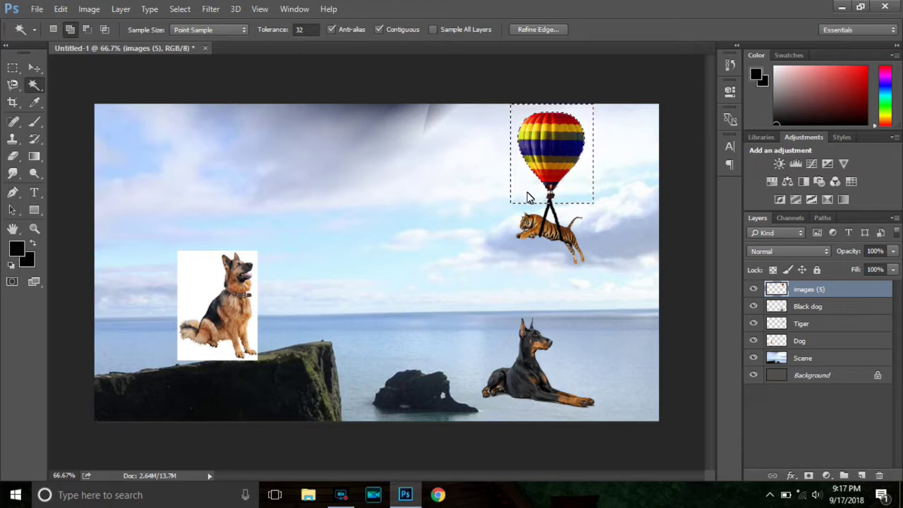
key("Delete")
key("ctrl+d")
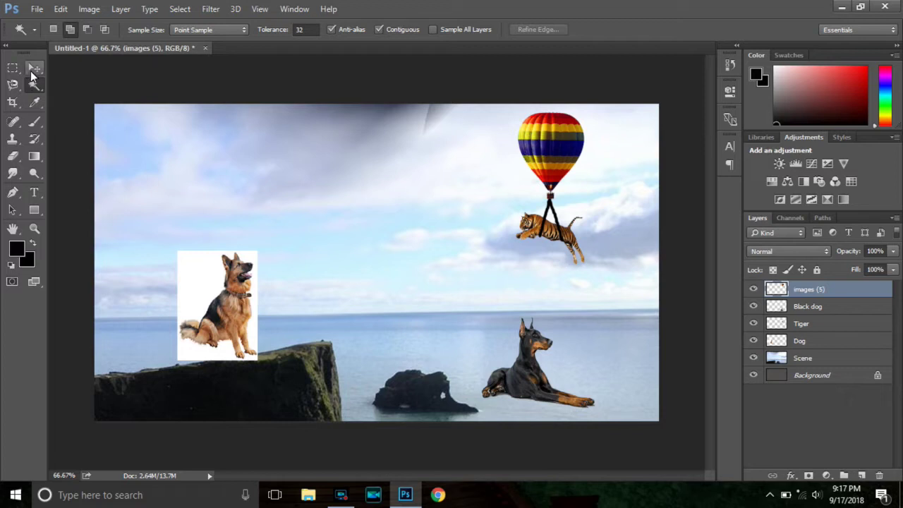
Step: Brush over the rope just below the basket to make it thicker
left_click(30, 70)
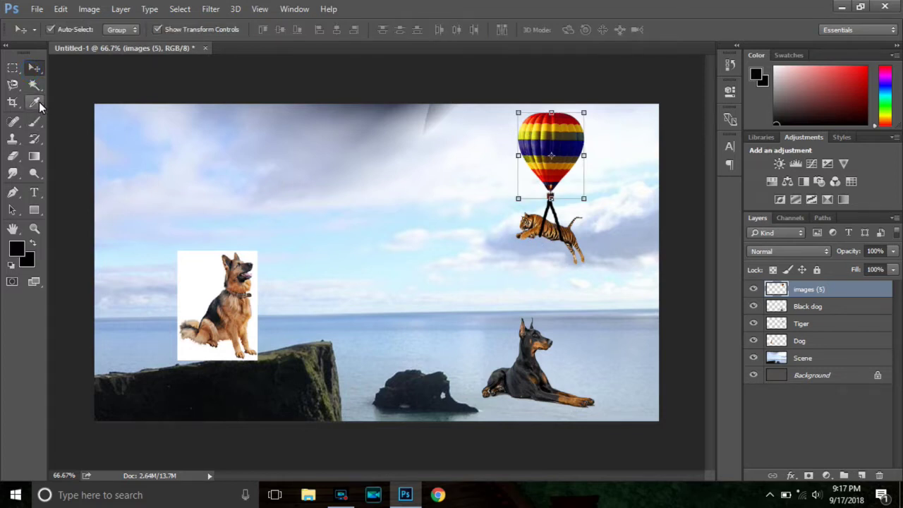
left_click(34, 121)
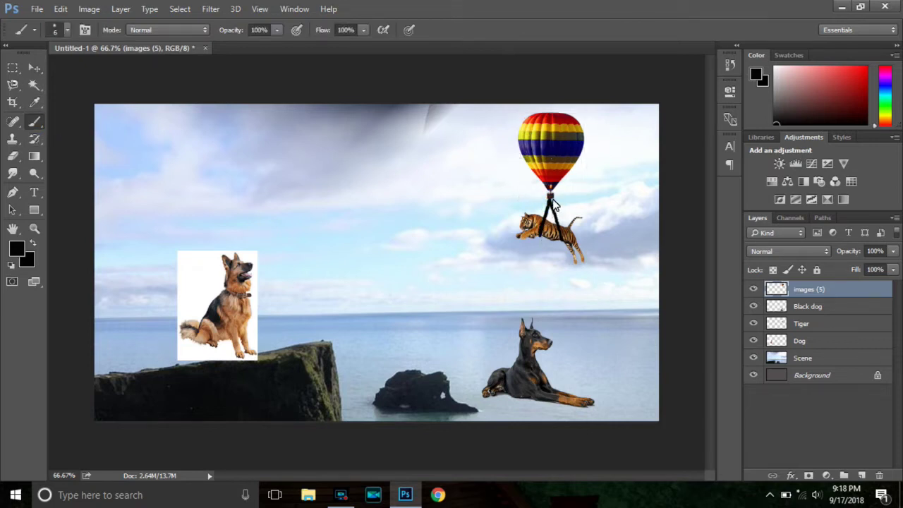
left_click_drag(550, 202, 563, 240)
left_click(34, 69)
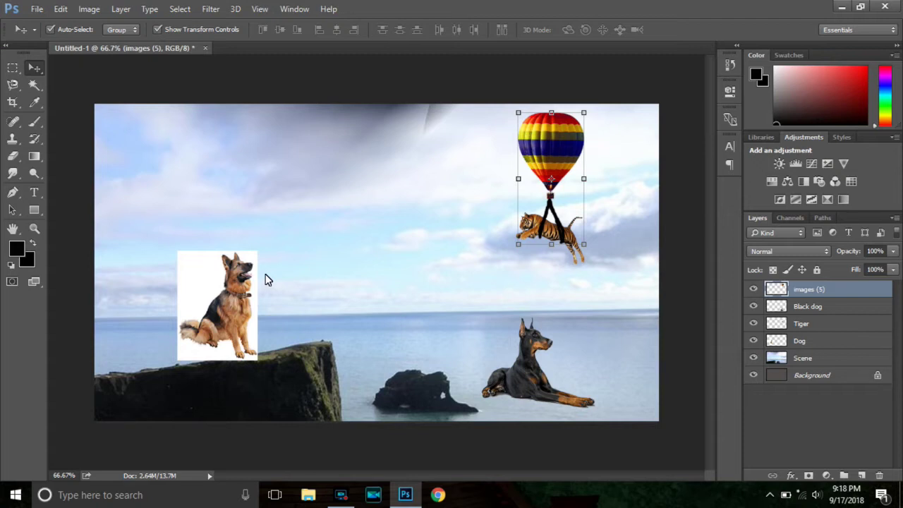
left_click(243, 297)
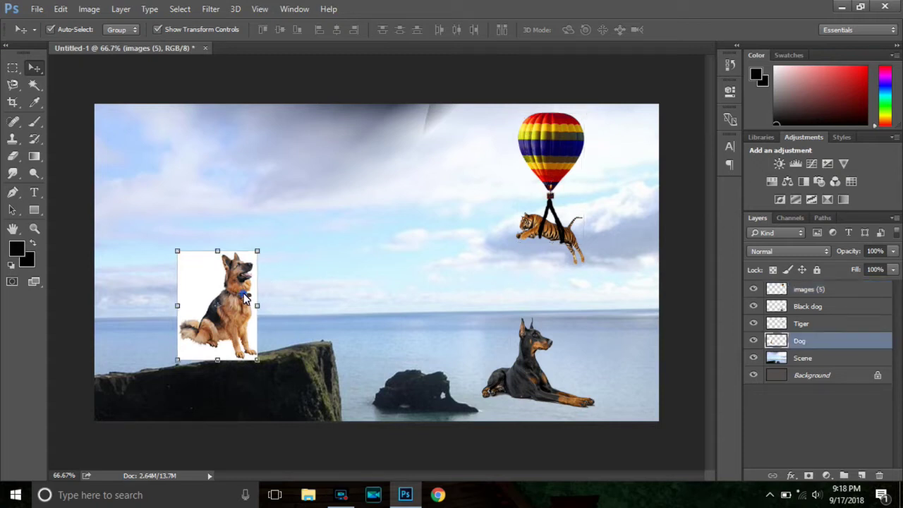
Step: Delete the German shepherd's white background, then start scaling the dog down with the Move tool
left_click(34, 84)
left_click(203, 283)
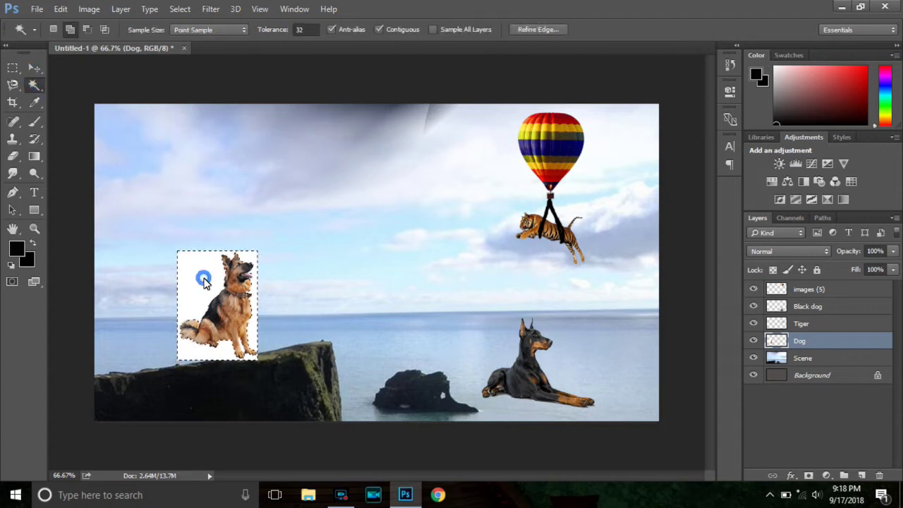
key("Delete")
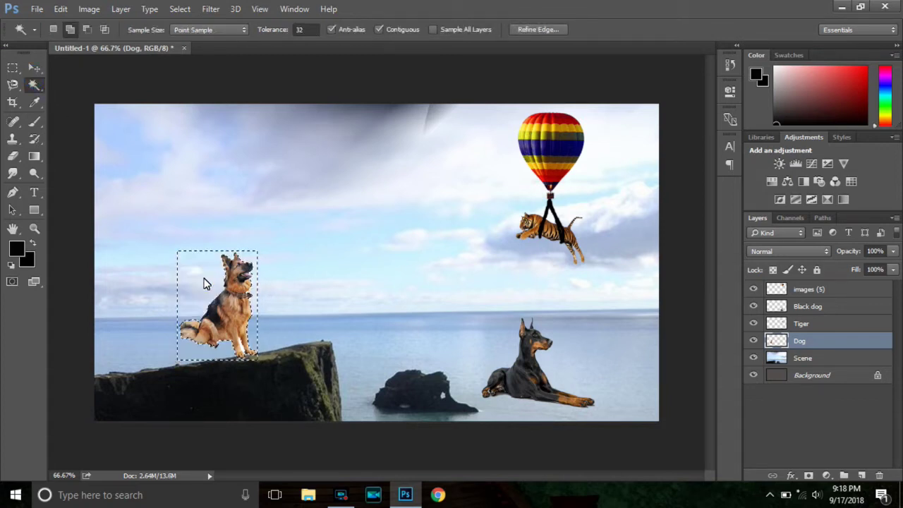
left_click(179, 9)
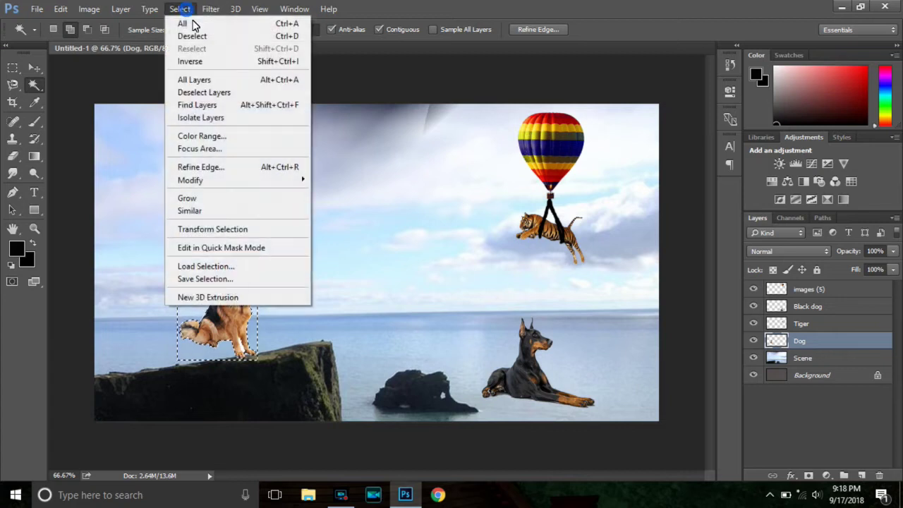
left_click(199, 39)
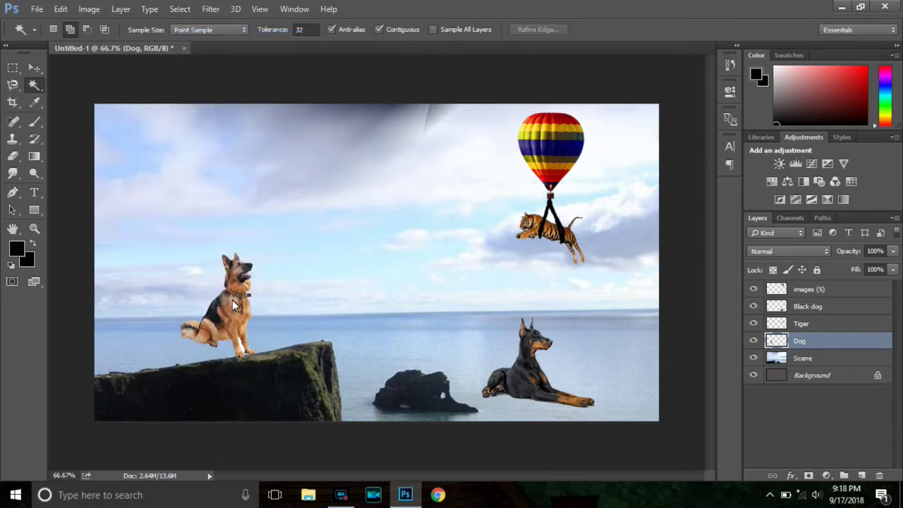
left_click(34, 68)
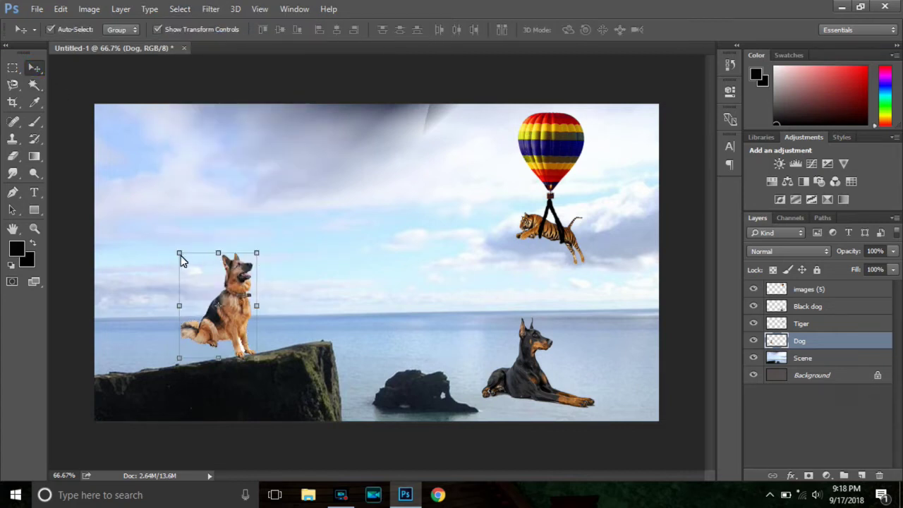
left_click_drag(180, 257, 197, 277)
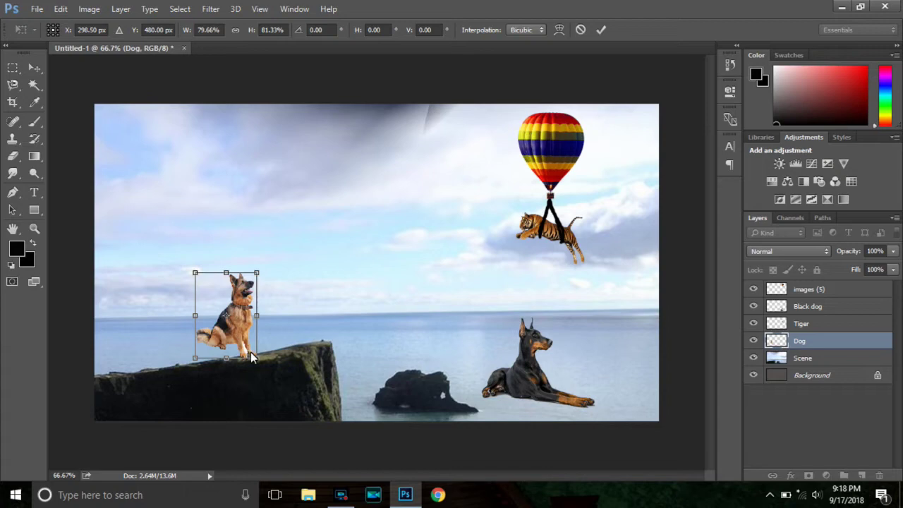
Step: Skew the German shepherd to match the sloping cliff, position it on the cliff top, and commit
left_click_drag(258, 358, 260, 334)
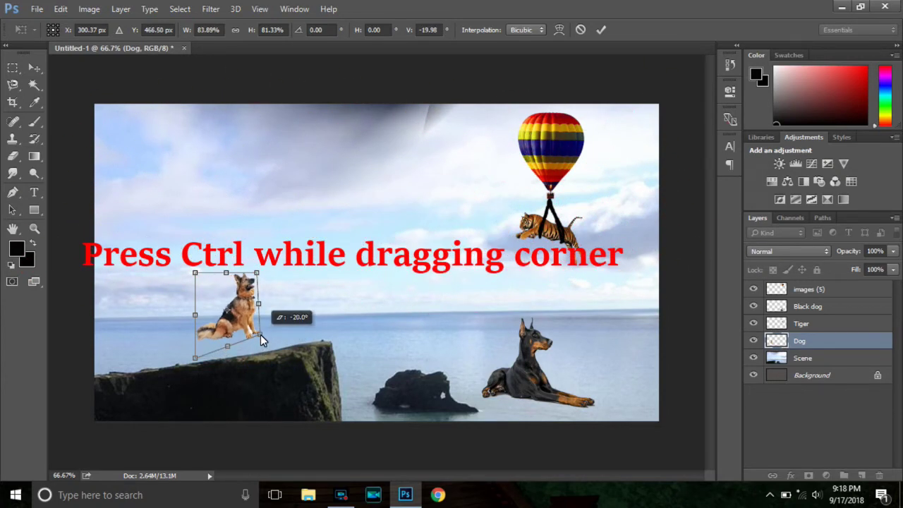
left_click_drag(239, 297, 223, 326)
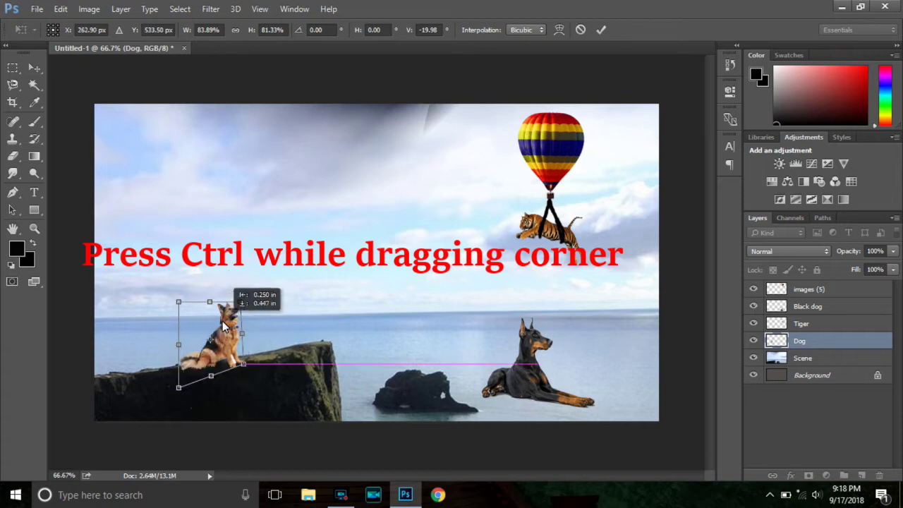
left_click_drag(223, 326, 235, 323)
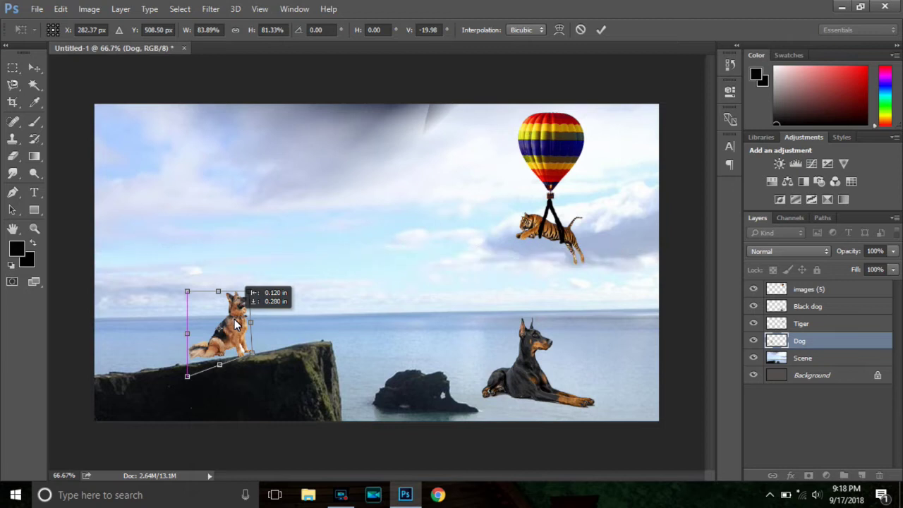
mouse_move(236, 323)
left_mouse_down()
mouse_move(254, 345)
mouse_move(240, 335)
left_mouse_up()
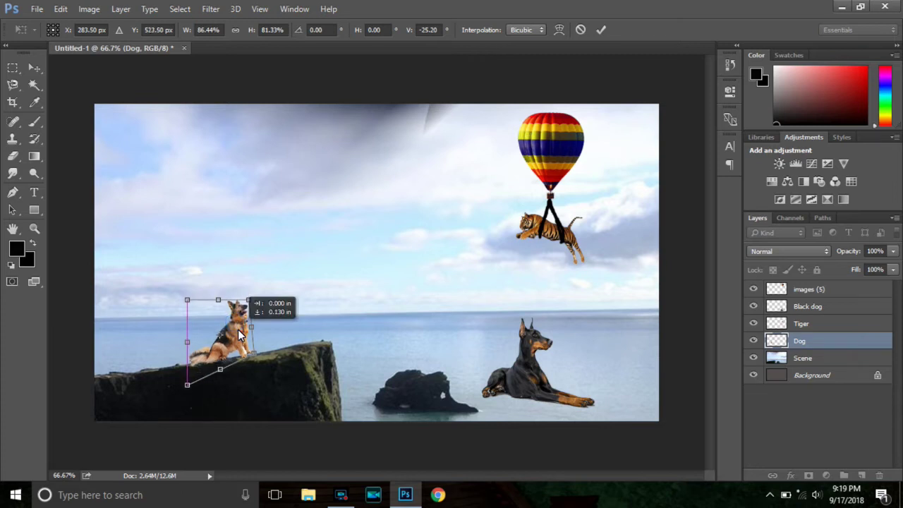
left_click_drag(240, 335, 240, 335)
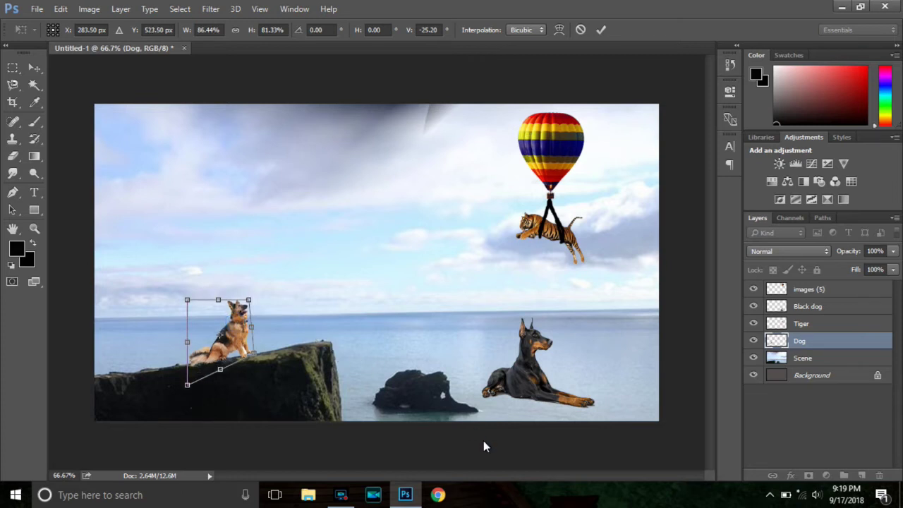
left_click(601, 31)
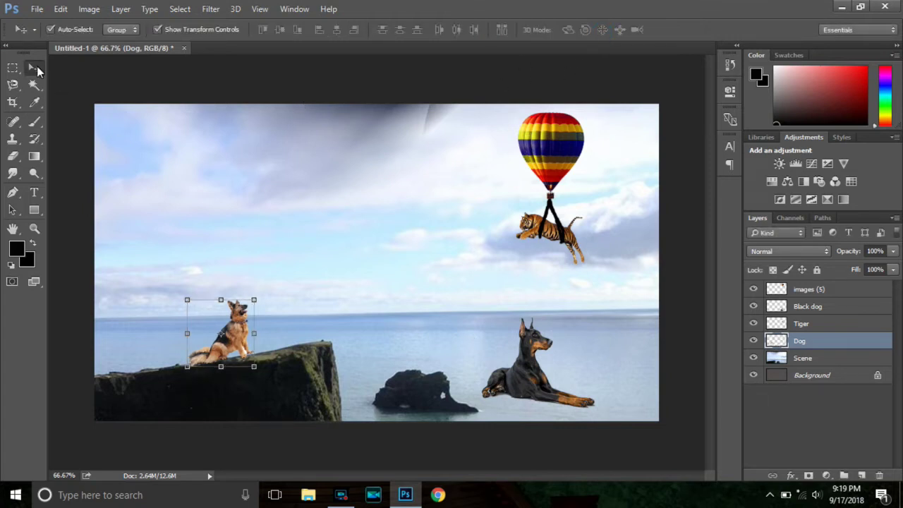
Step: Move, shrink and slant the doberman to lie beside the German shepherd on the cliff
mouse_move(523, 359)
left_mouse_down()
mouse_move(305, 302)
mouse_move(291, 310)
left_mouse_up()
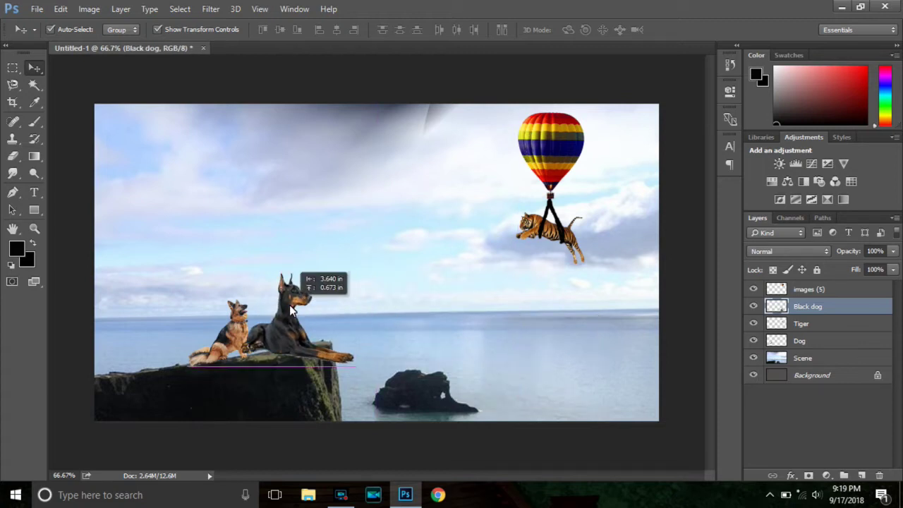
left_click_drag(292, 310, 292, 310)
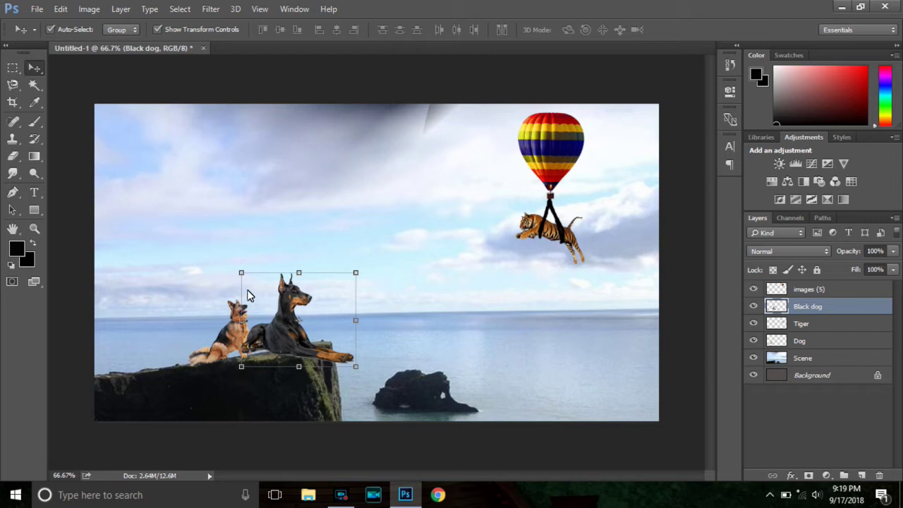
left_click_drag(241, 273, 275, 326)
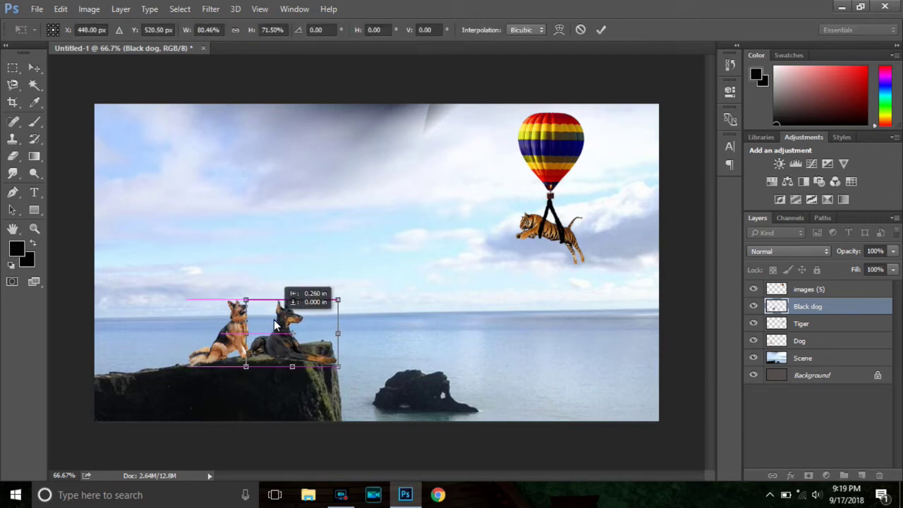
left_click_drag(273, 325, 271, 325)
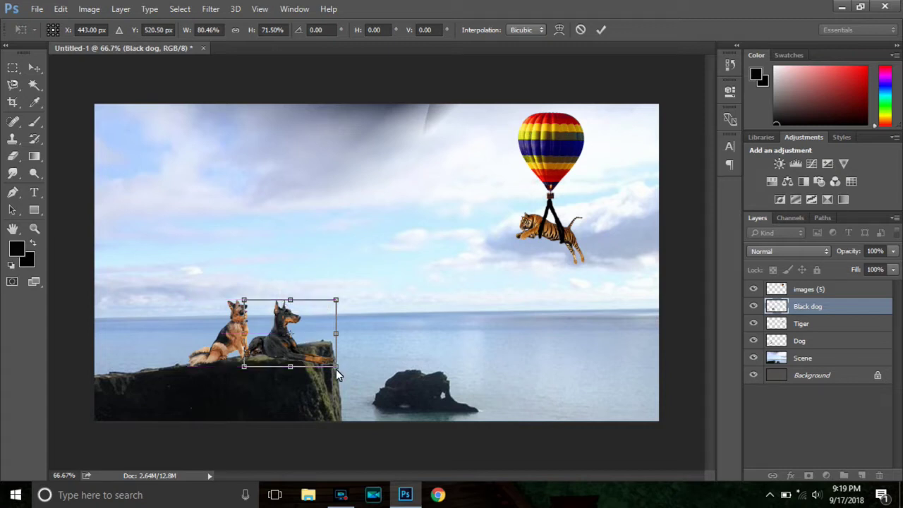
left_click_drag(335, 366, 321, 340)
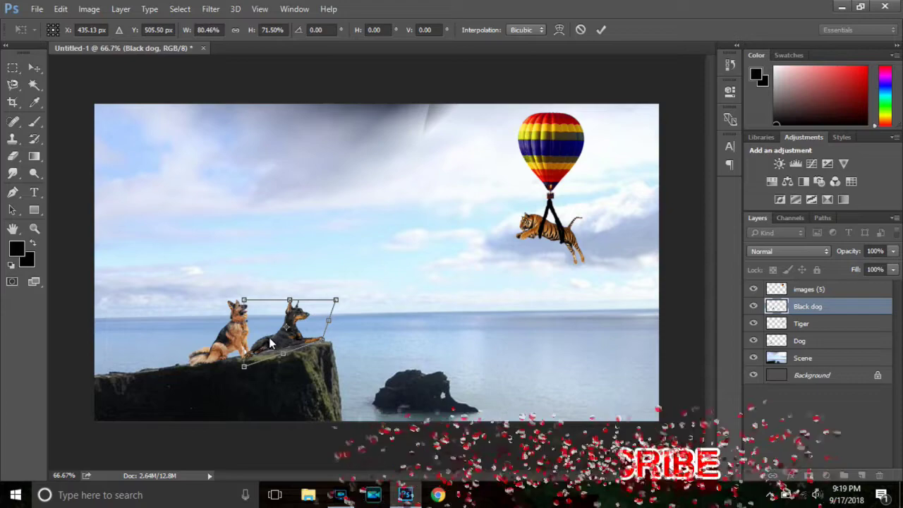
left_click_drag(272, 331, 274, 332)
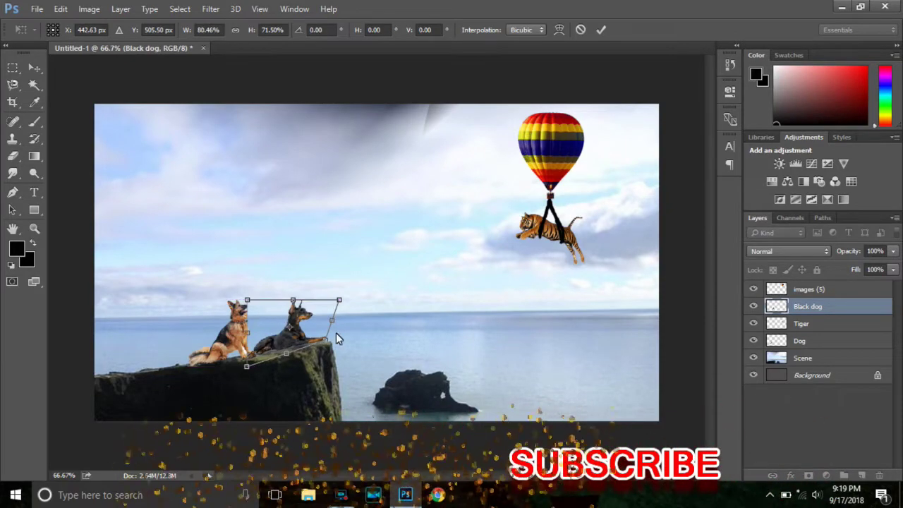
key("Down")
key("Down")
key("Left")
key("Down")
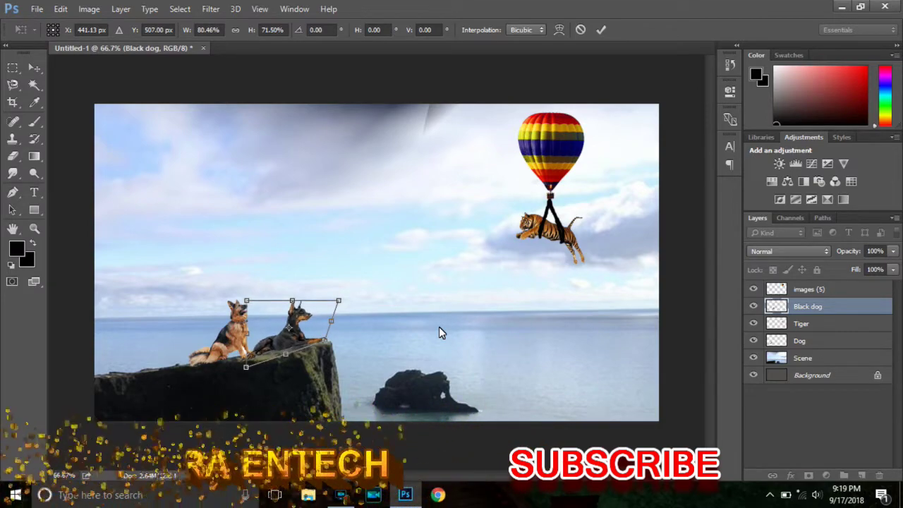
key("Up")
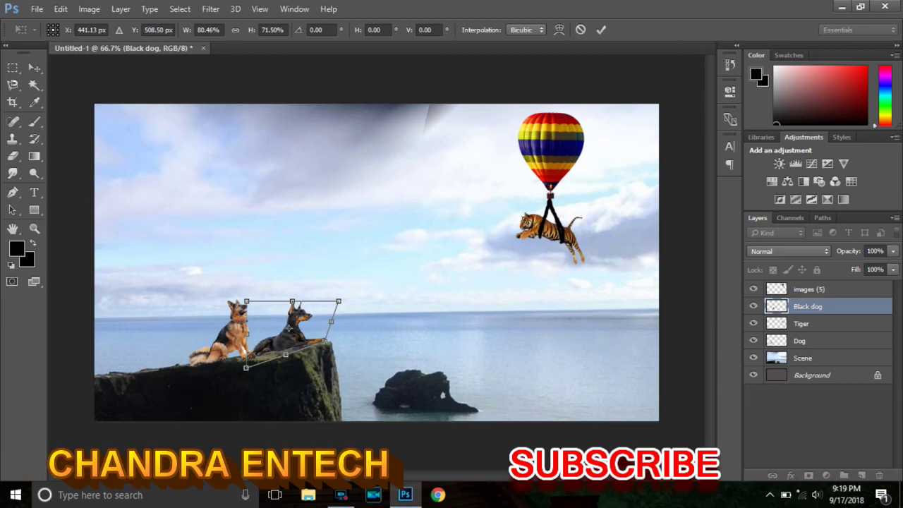
left_click(605, 31)
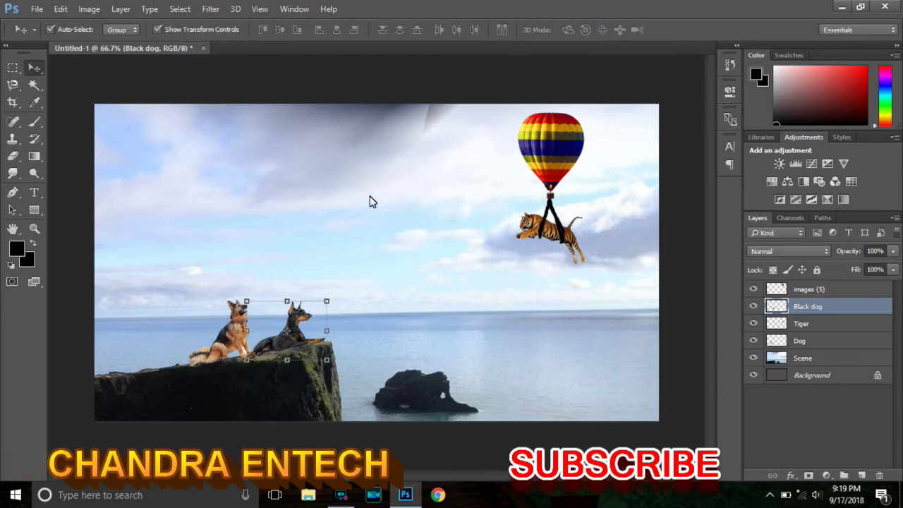
Step: Nudge the German shepherd slightly left and add a new empty layer on top
left_click(227, 330)
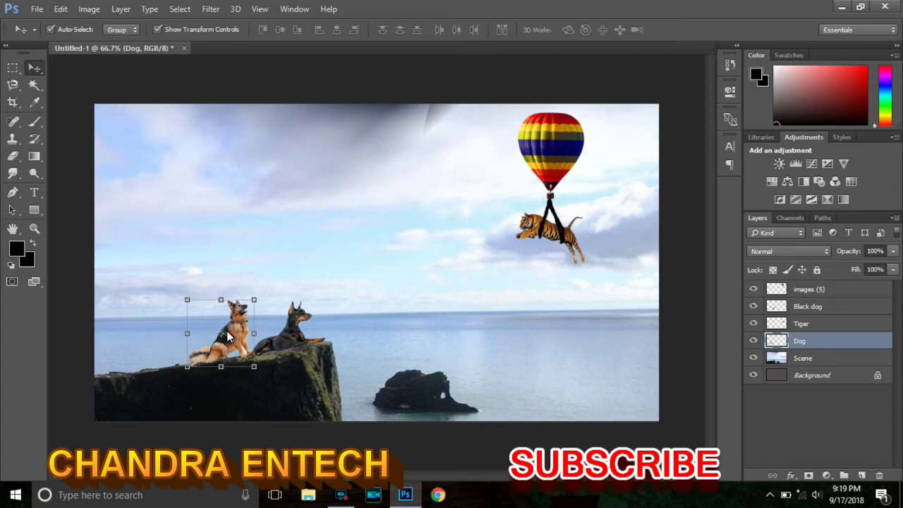
left_click_drag(228, 336, 227, 333)
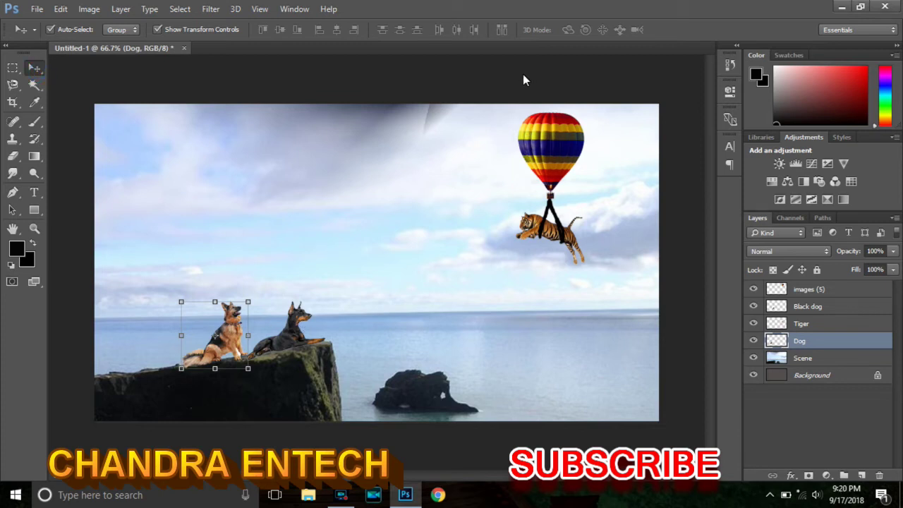
left_click(480, 94)
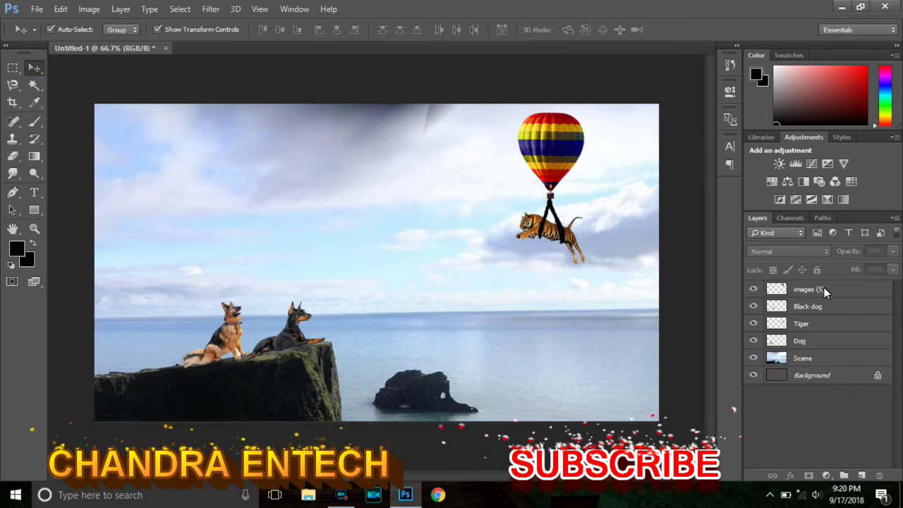
left_click(861, 476)
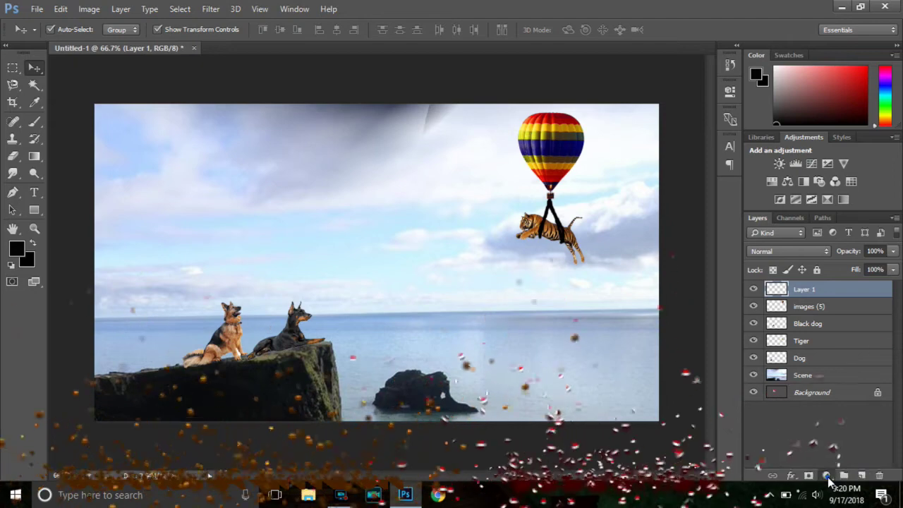
Step: Add a light cyan #87f1f8 Solid Color fill layer at the top of the stack
left_click(826, 476)
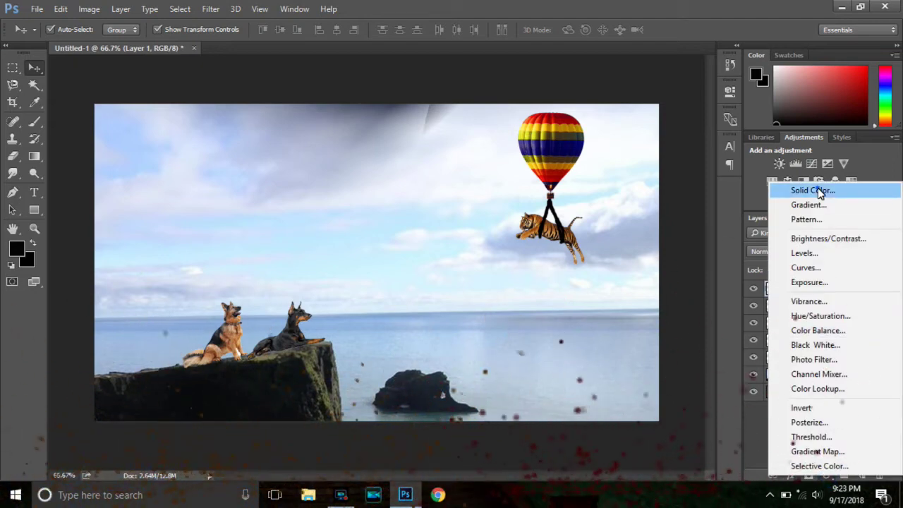
left_click(817, 189)
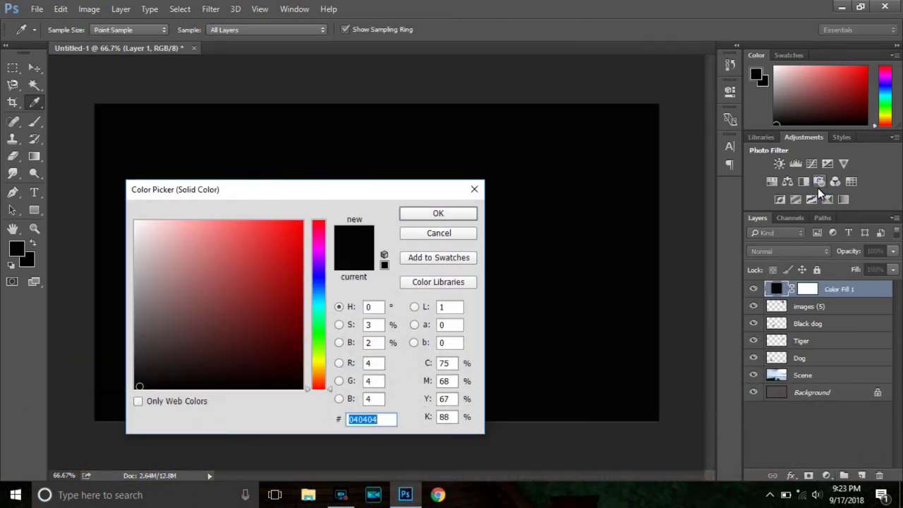
left_click(317, 297)
left_click(318, 304)
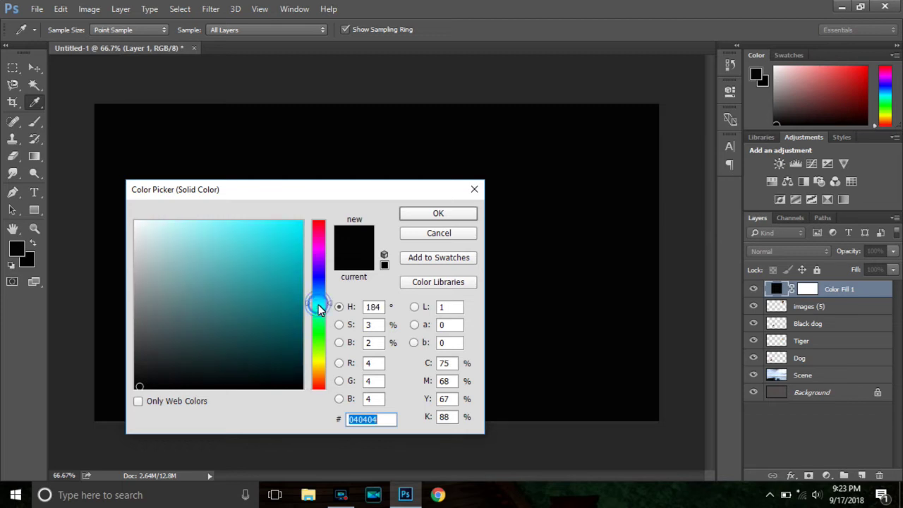
left_click(210, 225)
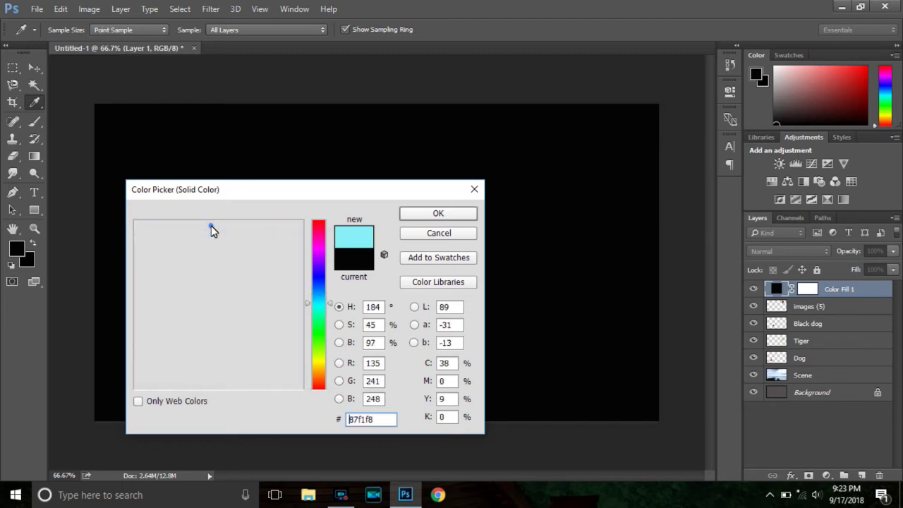
left_click(437, 215)
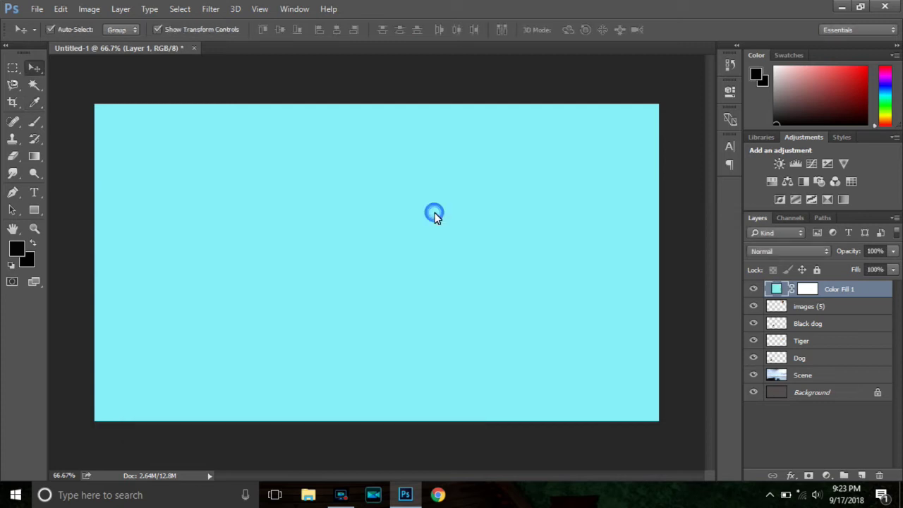
left_click(789, 250)
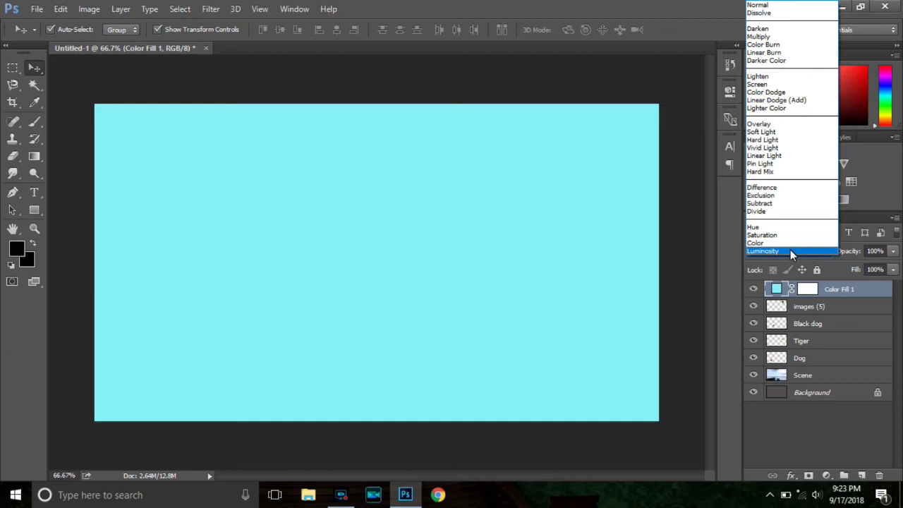
Step: Set Color Fill 1 to Soft Light blending with 23% opacity
left_click(797, 134)
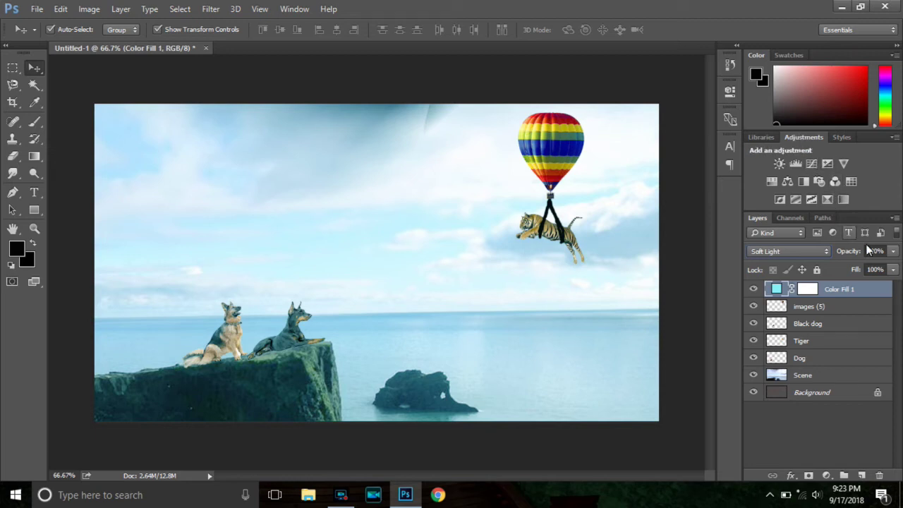
left_click(892, 251)
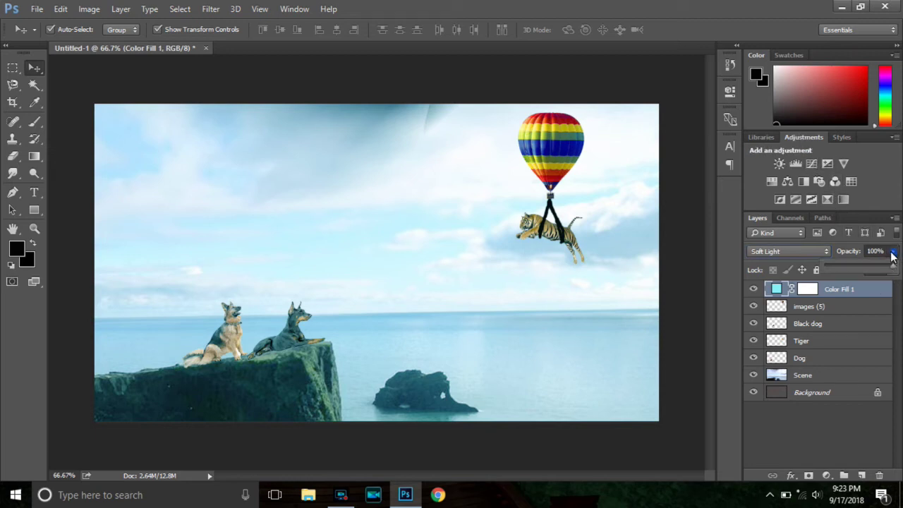
left_click_drag(890, 266, 871, 270)
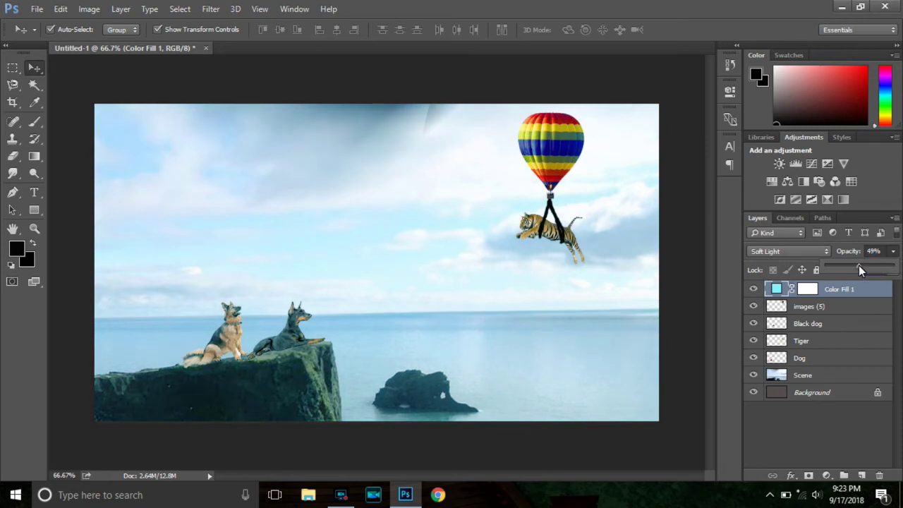
left_click_drag(856, 265, 841, 266)
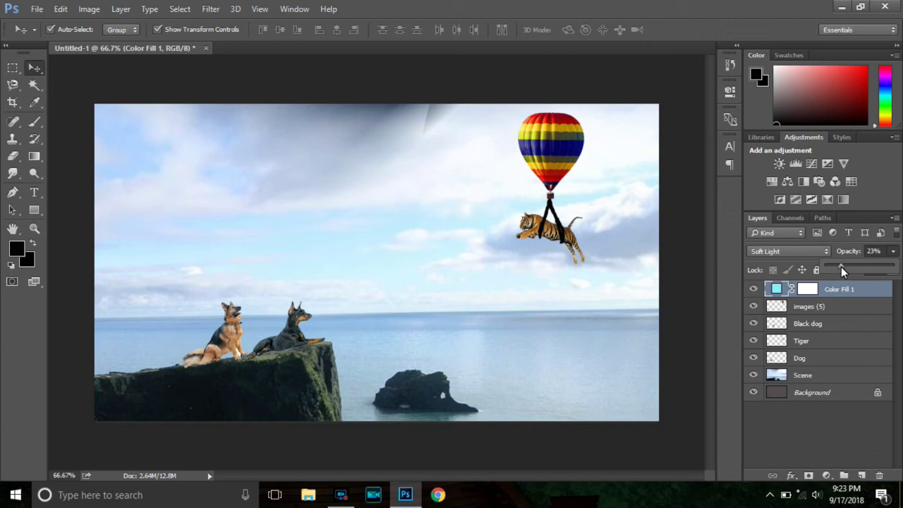